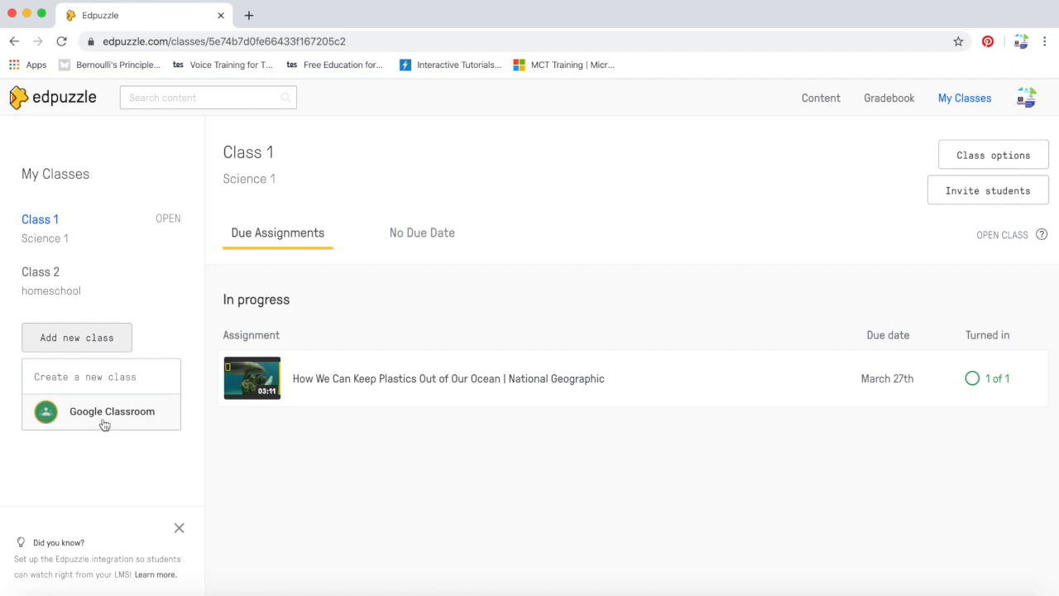
# Create a new Classic class named "Class 3" with the description "ghhg".
pyautogui.click(92, 340)
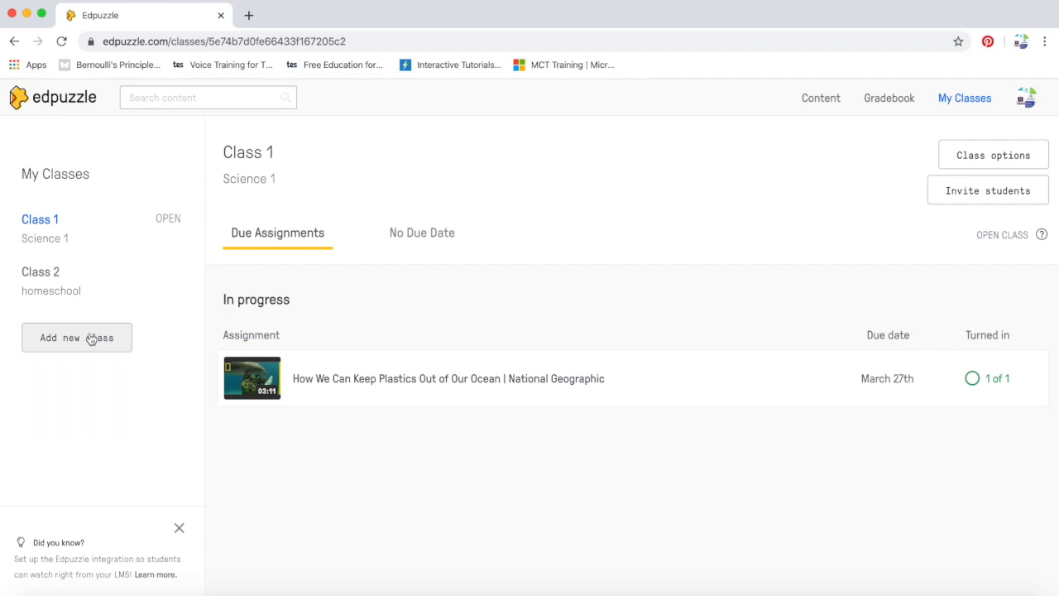
pyautogui.click(91, 340)
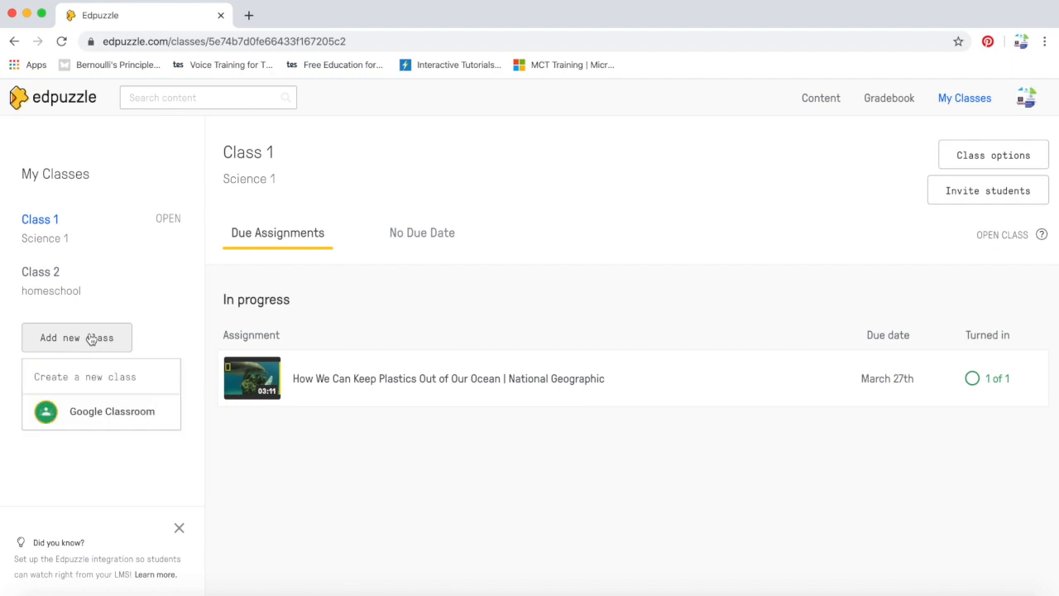
pyautogui.click(83, 379)
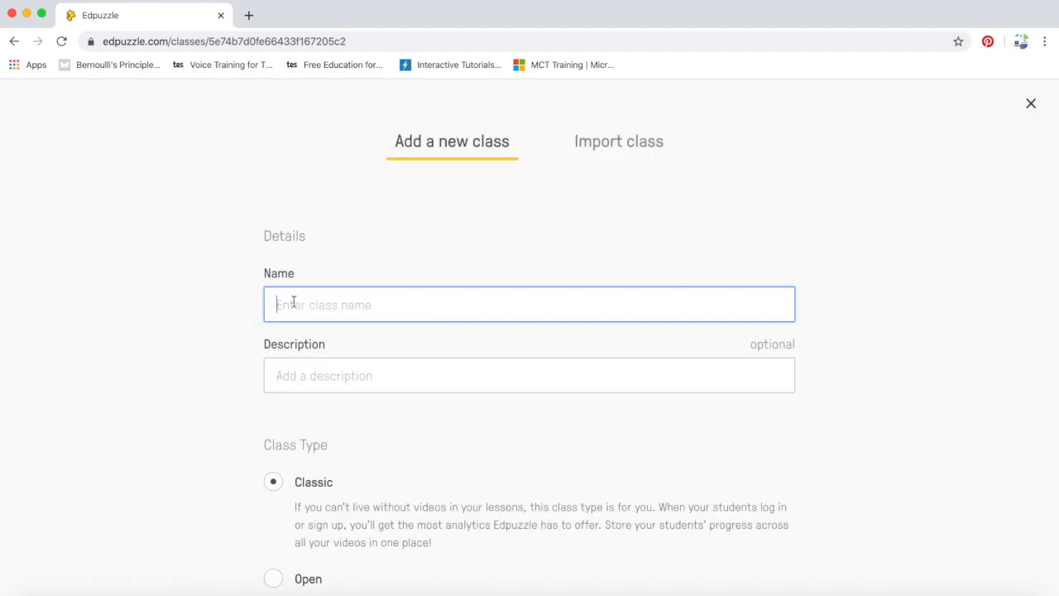
pyautogui.write('Class 3')
pyautogui.click(294, 374)
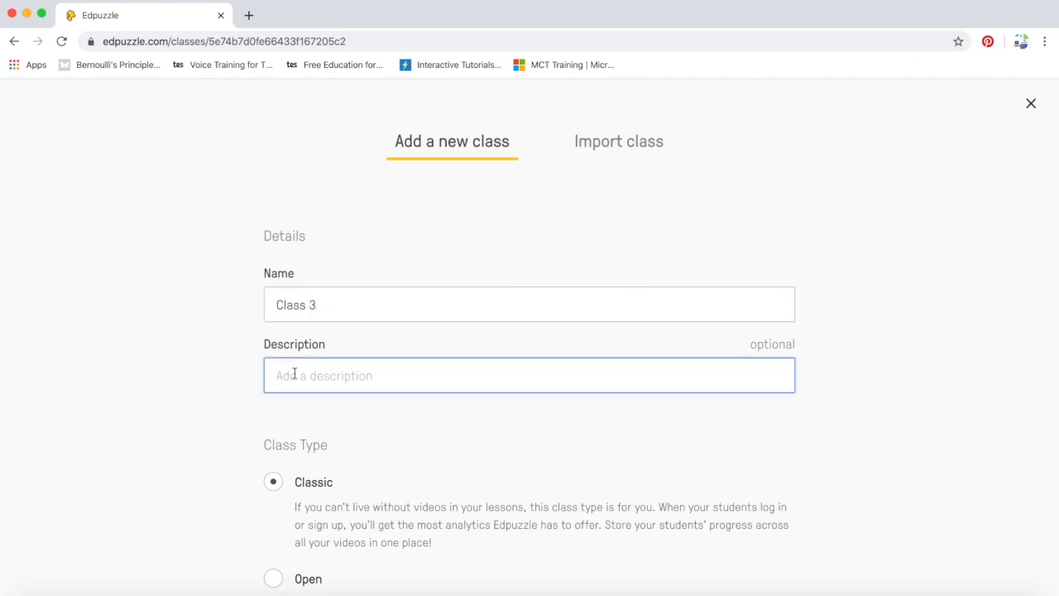
pyautogui.write('ghhg')
pyautogui.scroll(-3, 392, 425)
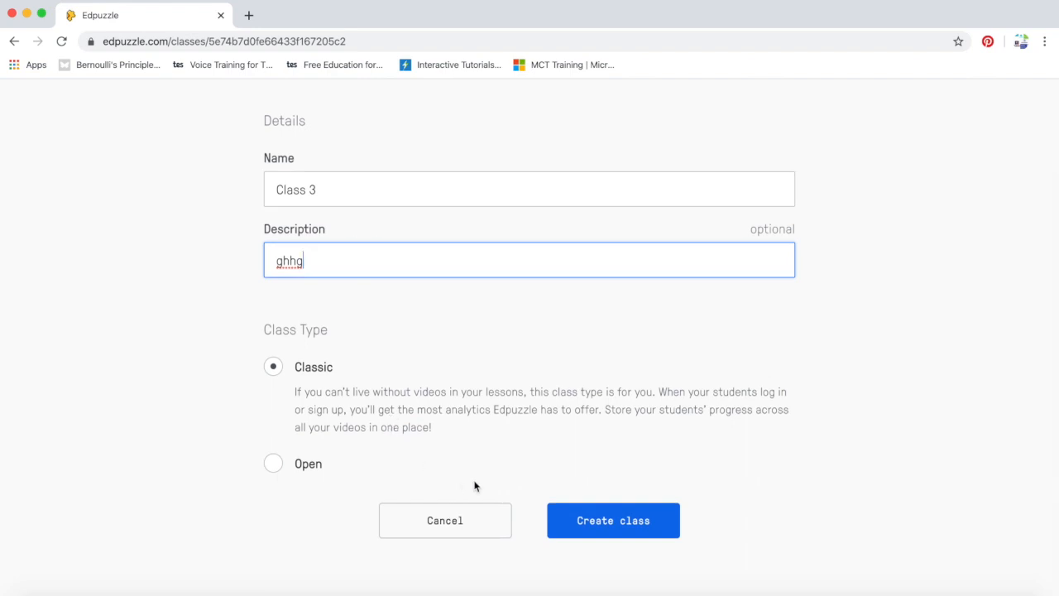
pyautogui.click(601, 521)
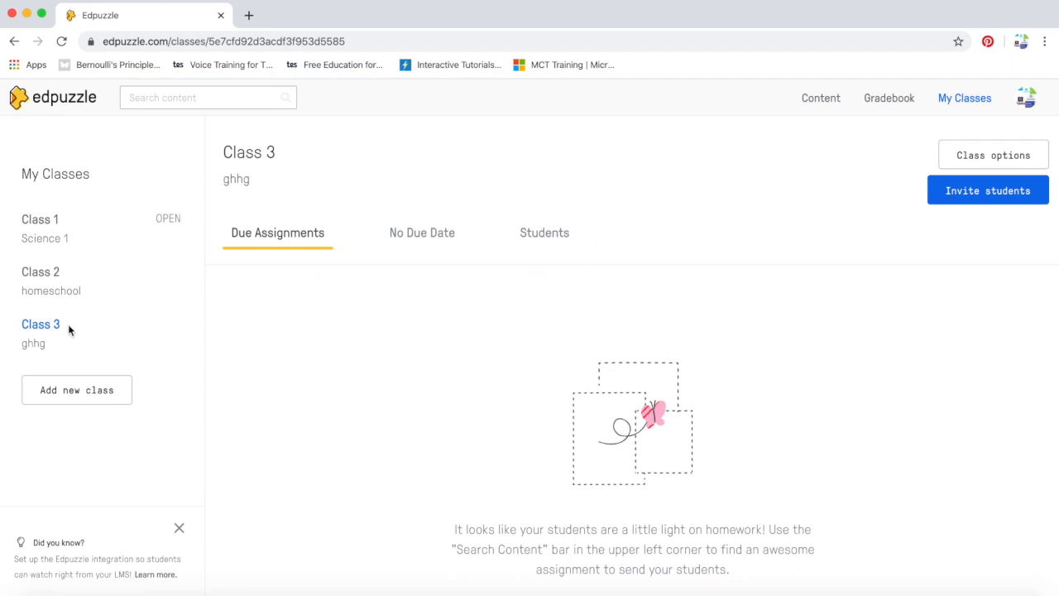
# Review how students can be invited to Class 3, highlighting the class code and the join link, and close the invitation.
pyautogui.click(1003, 192)
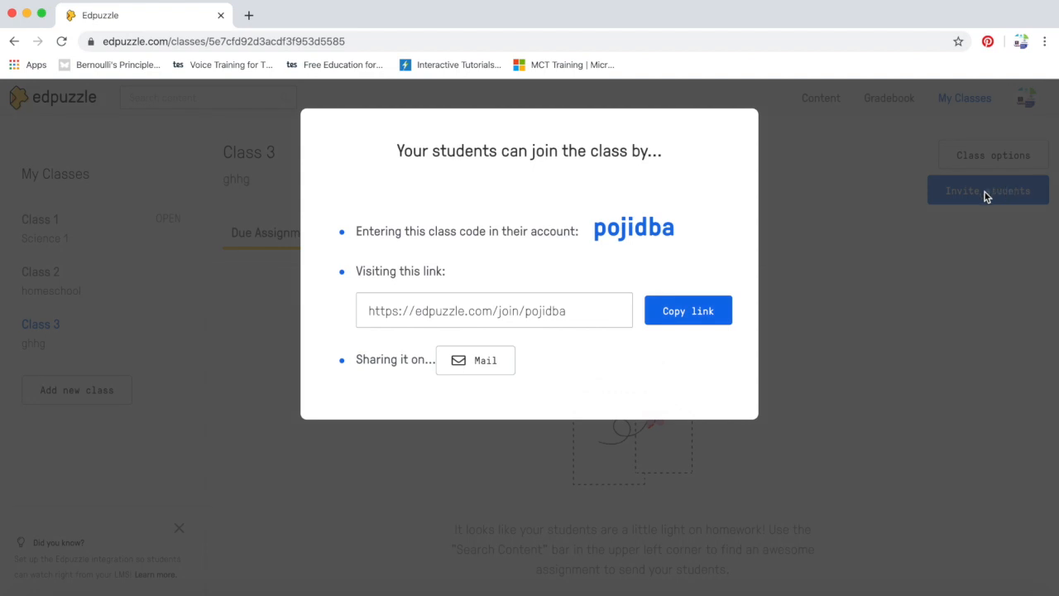
pyautogui.moveTo(598, 229); pyautogui.dragTo(675, 229)
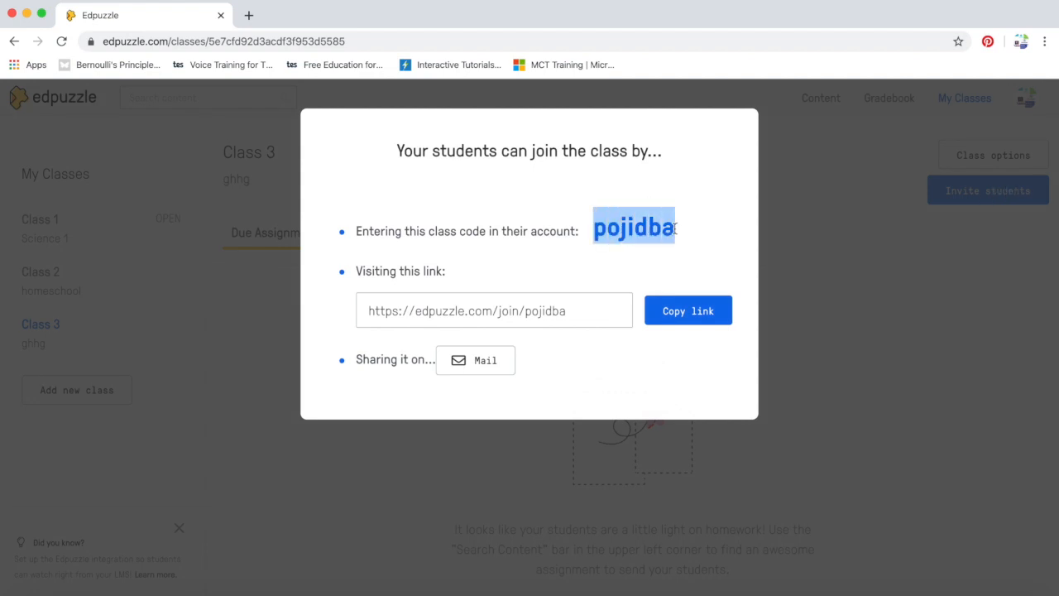
pyautogui.moveTo(583, 309)
pyautogui.mouseDown()
pyautogui.moveTo(346, 314)
pyautogui.moveTo(581, 318)
pyautogui.mouseUp()
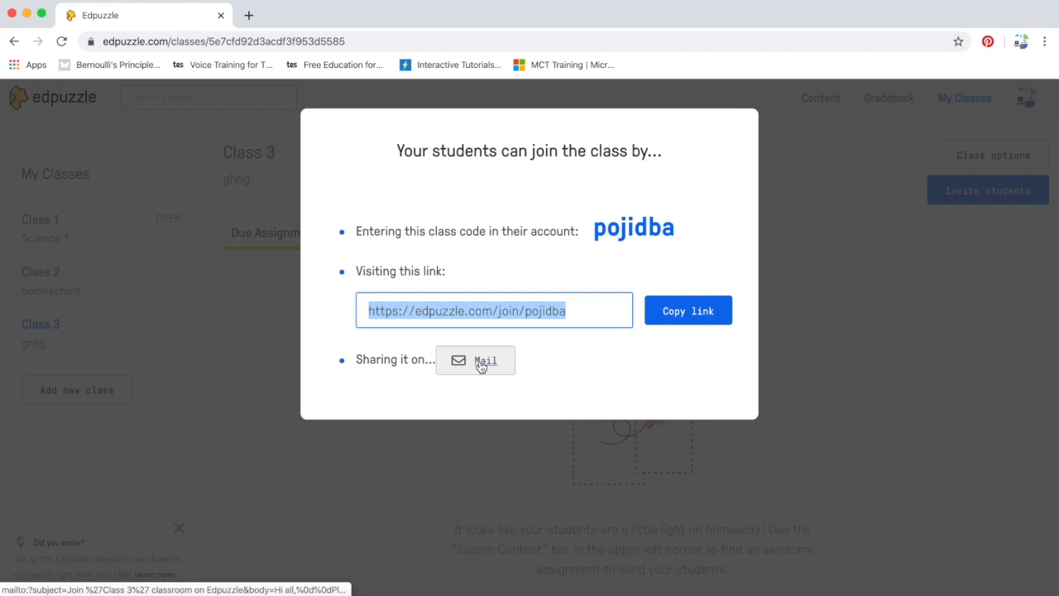
pyautogui.click(848, 341)
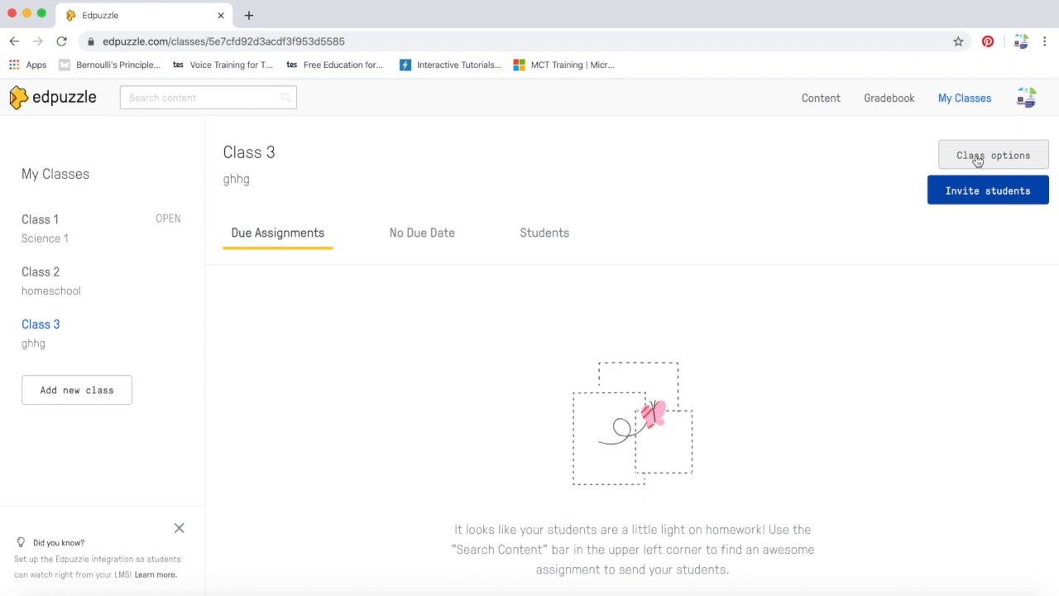
# Lock the Class 3 classroom in its class options, unlock it again and close the options.
pyautogui.click(978, 157)
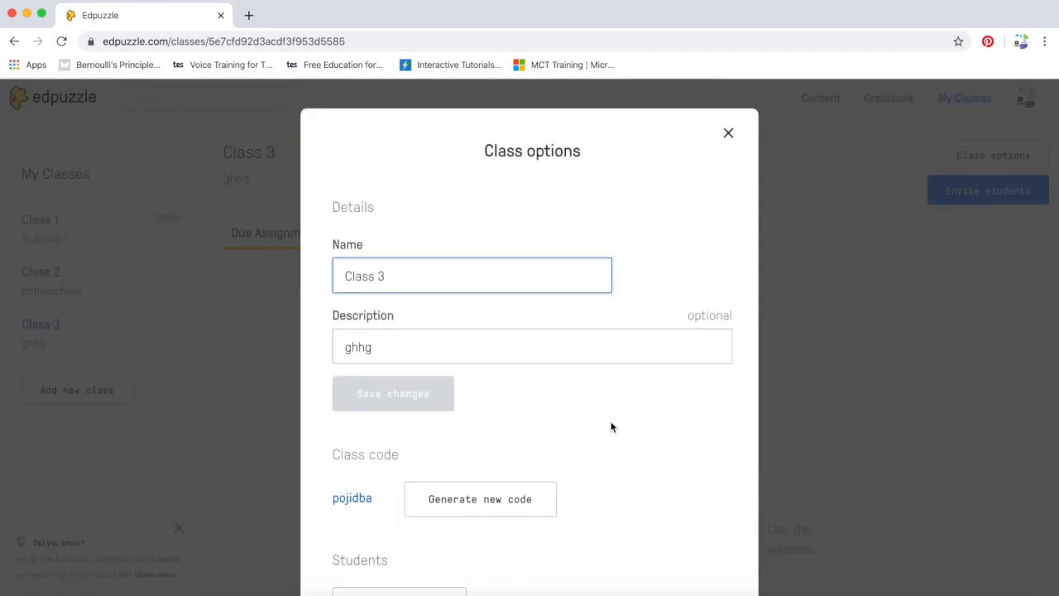
pyautogui.scroll(-3, 614, 402)
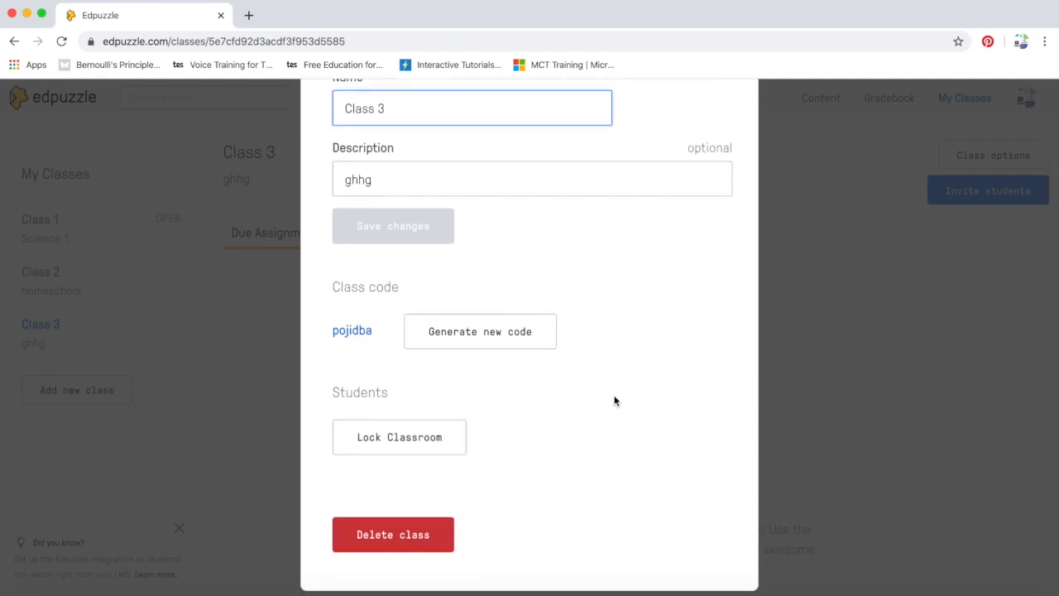
pyautogui.scroll(1, 614, 401)
pyautogui.scroll(-2, 612, 401)
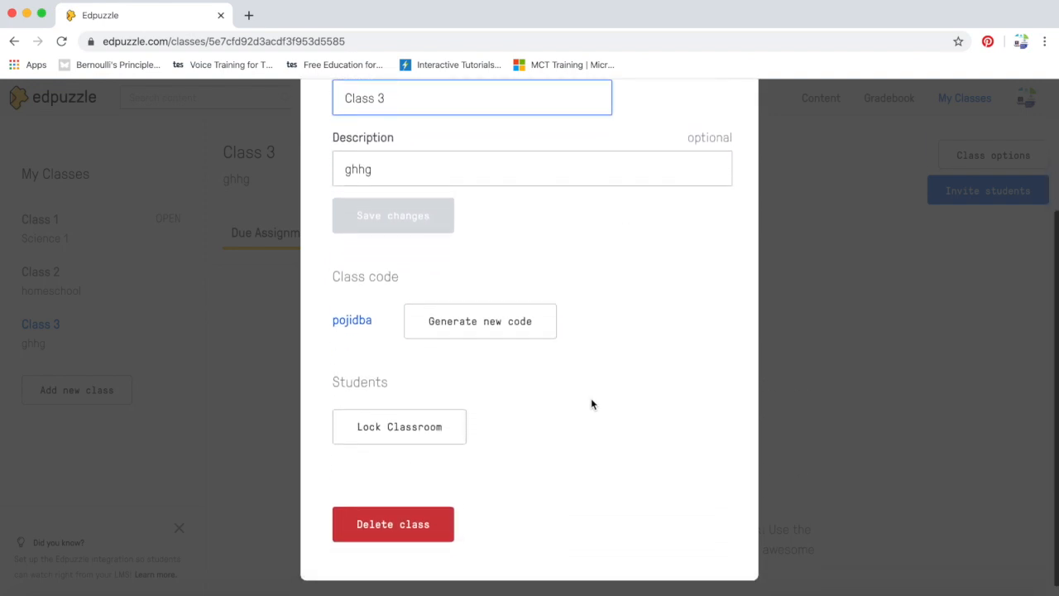
pyautogui.click(429, 427)
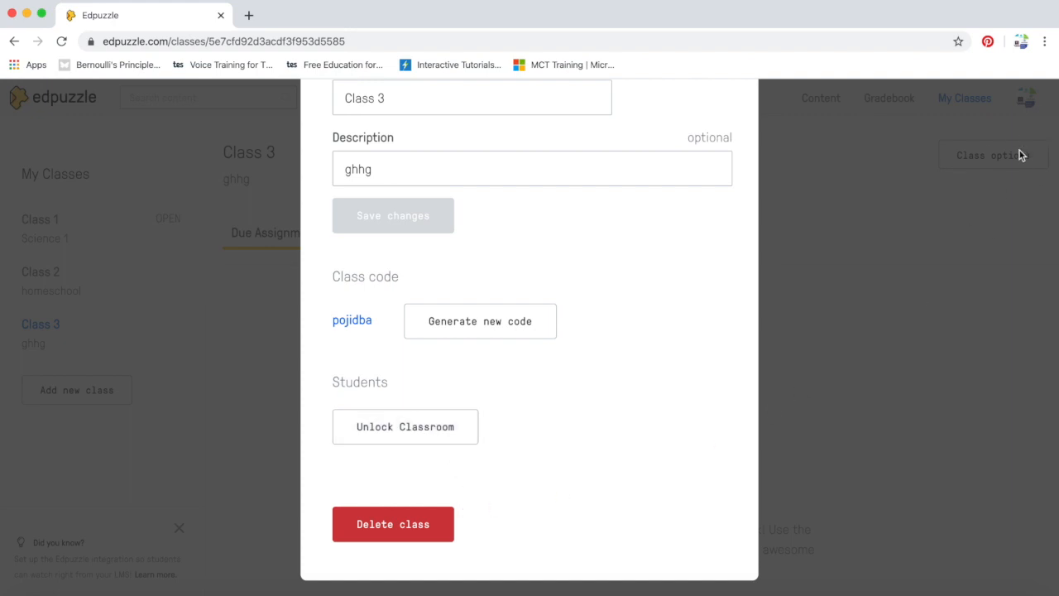
pyautogui.click(420, 429)
pyautogui.scroll(3, 639, 348)
pyautogui.click(727, 134)
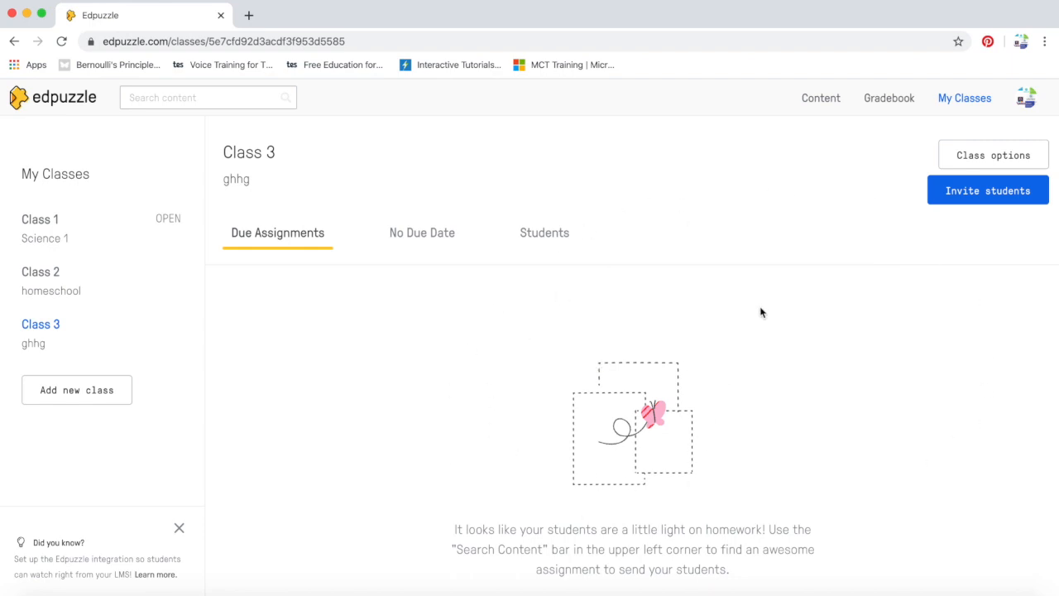
# Open the "Body Parts for Kids" video from the Trending in Science content and mute its volume.
pyautogui.click(827, 98)
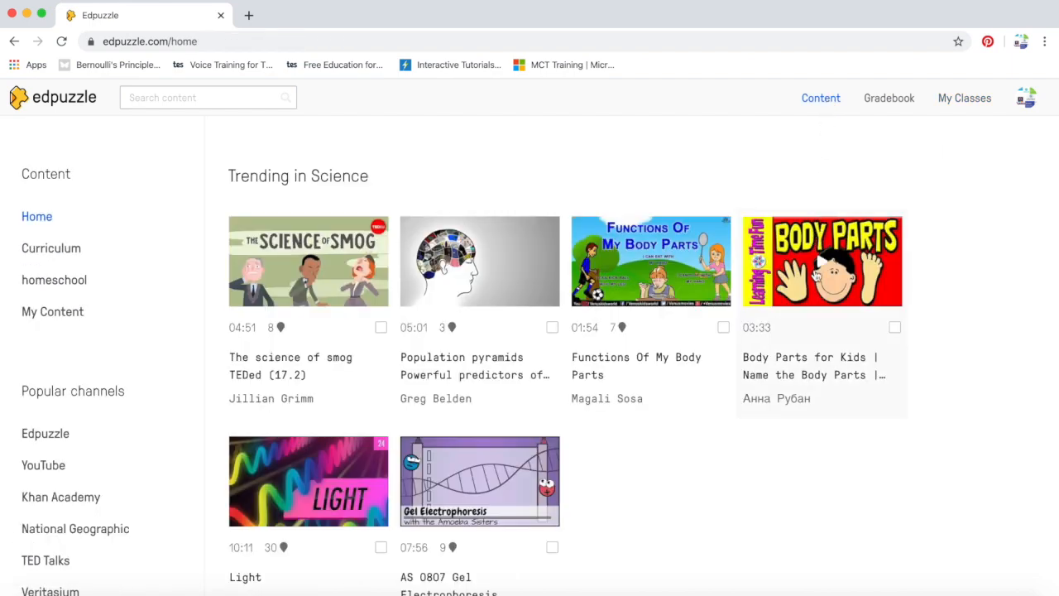
pyautogui.click(816, 276)
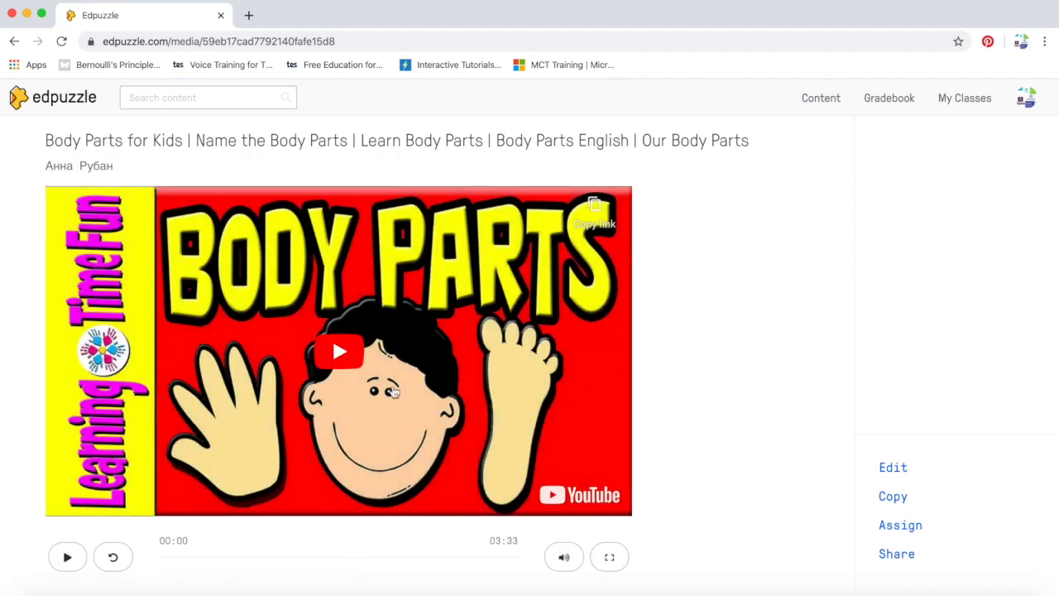
pyautogui.moveTo(567, 561)
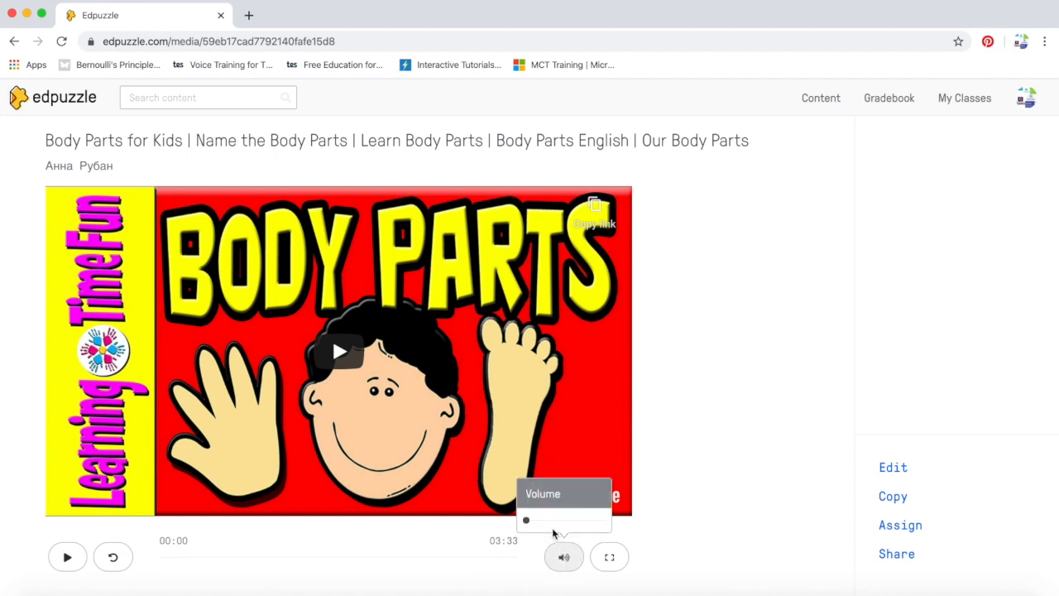
pyautogui.moveTo(516, 522); pyautogui.dragTo(515, 522)
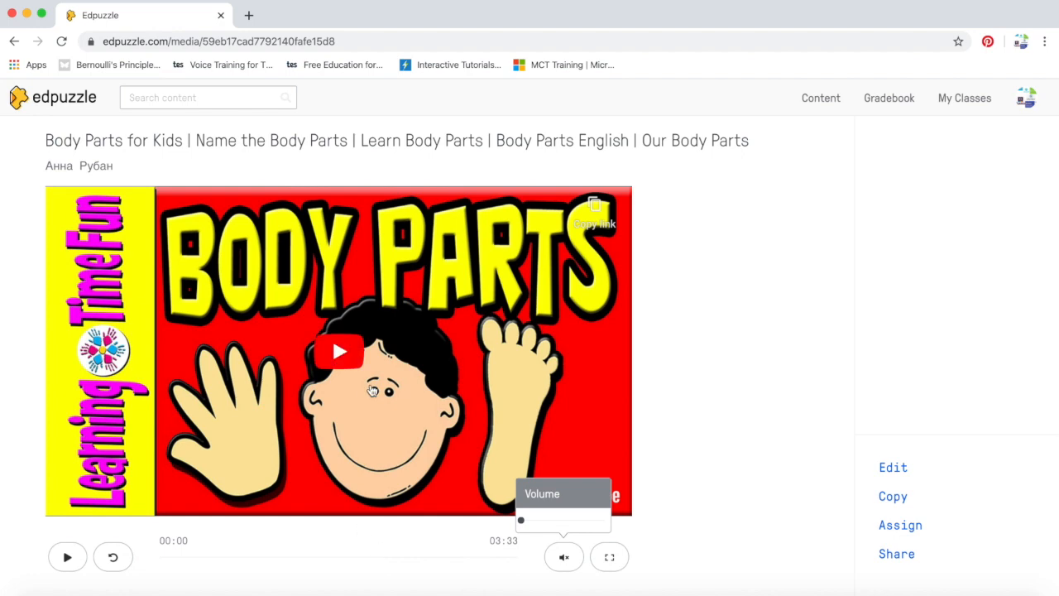
# Preview the Body Parts video by playing it, skipping ahead in stages to about 01:50, and pausing it there.
pyautogui.click(347, 349)
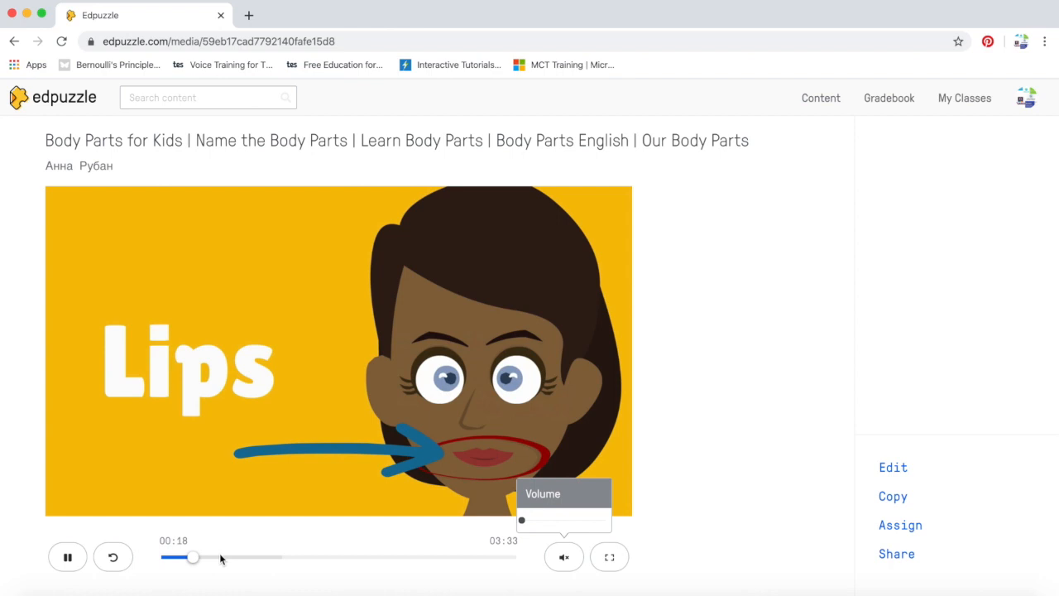
pyautogui.click(220, 557)
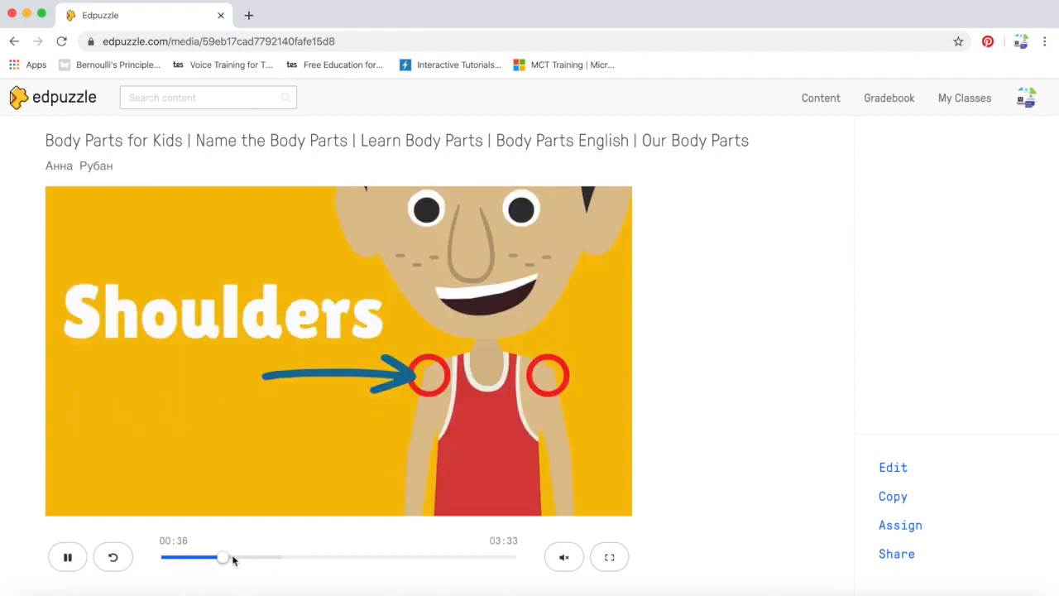
pyautogui.click(234, 558)
pyautogui.click(252, 558)
pyautogui.click(270, 558)
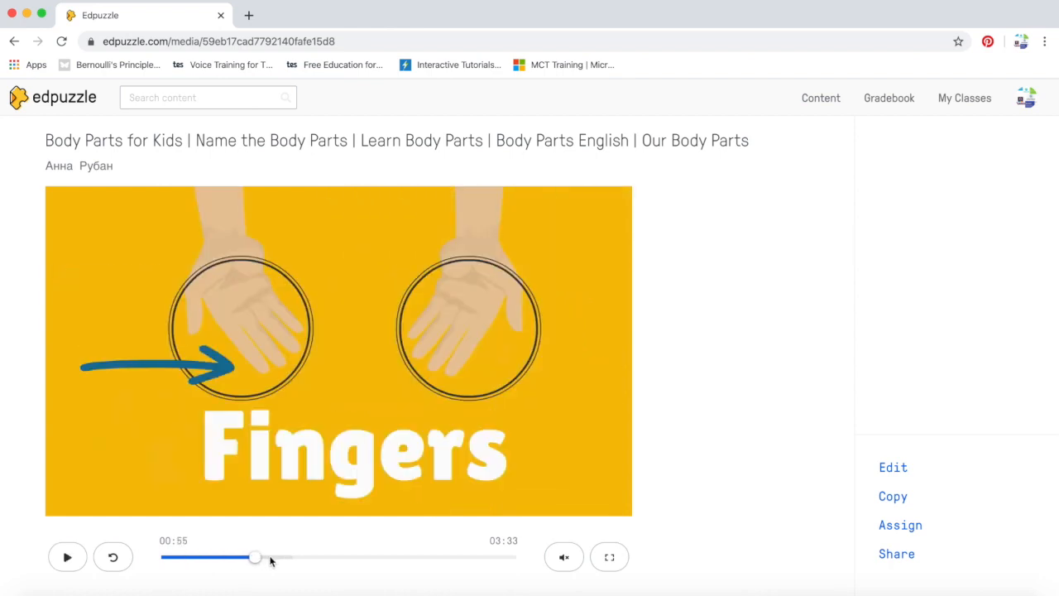
pyautogui.click(288, 558)
pyautogui.click(300, 558)
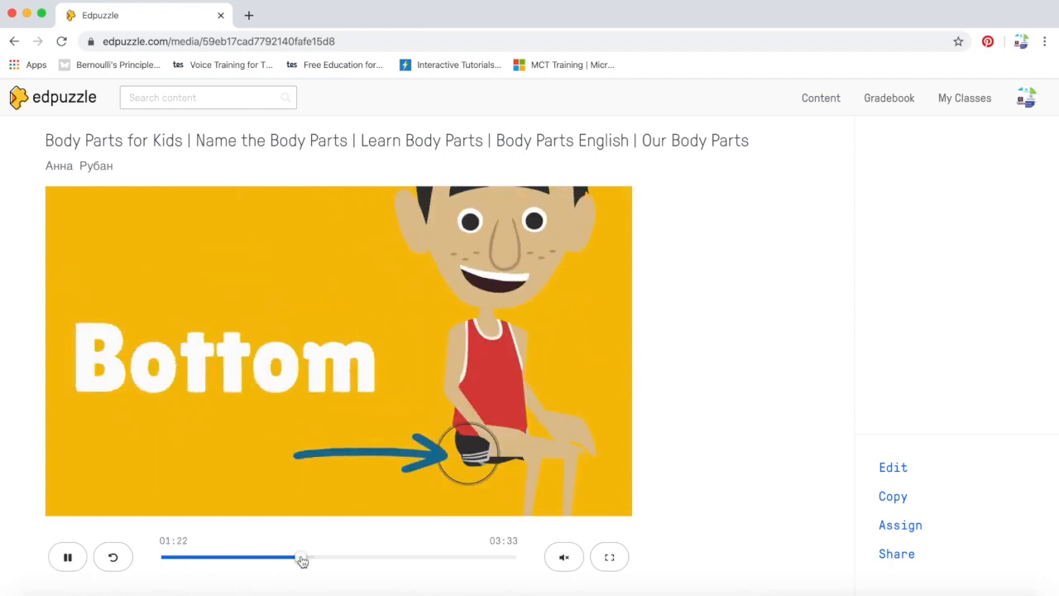
pyautogui.click(322, 558)
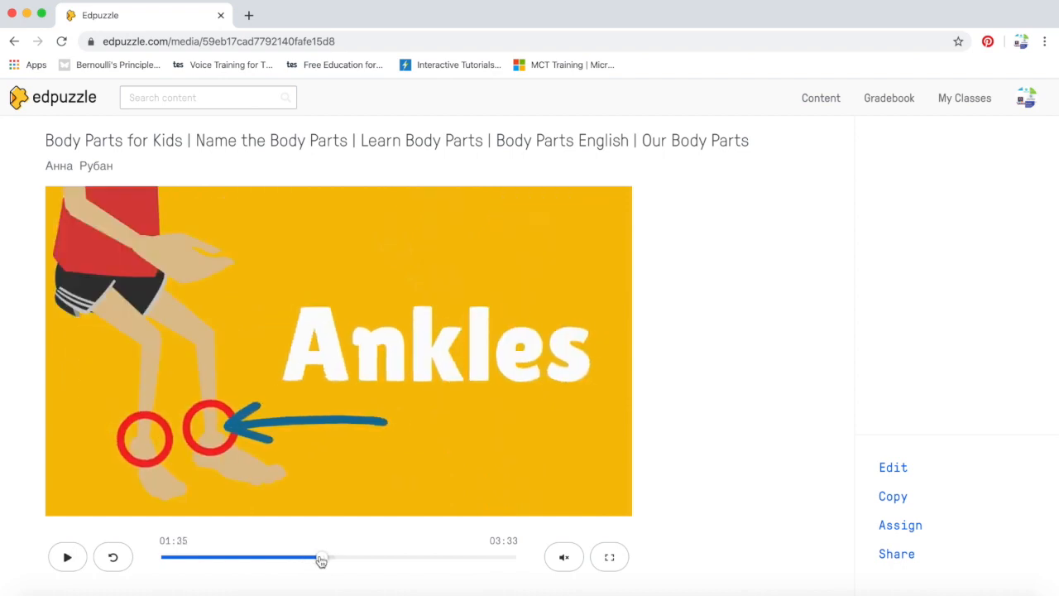
pyautogui.click(338, 558)
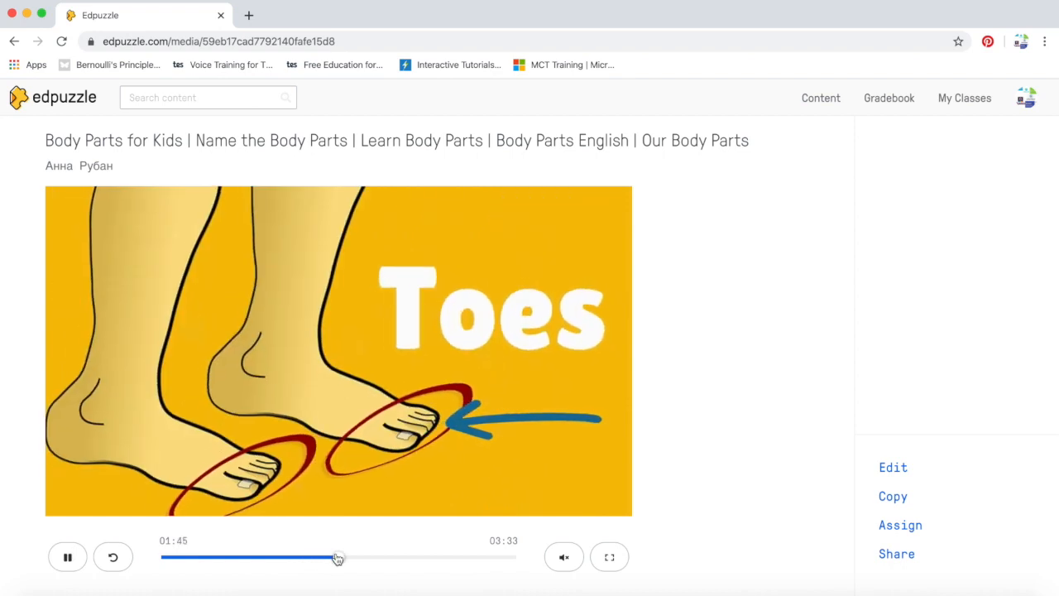
pyautogui.click(349, 558)
pyautogui.click(341, 558)
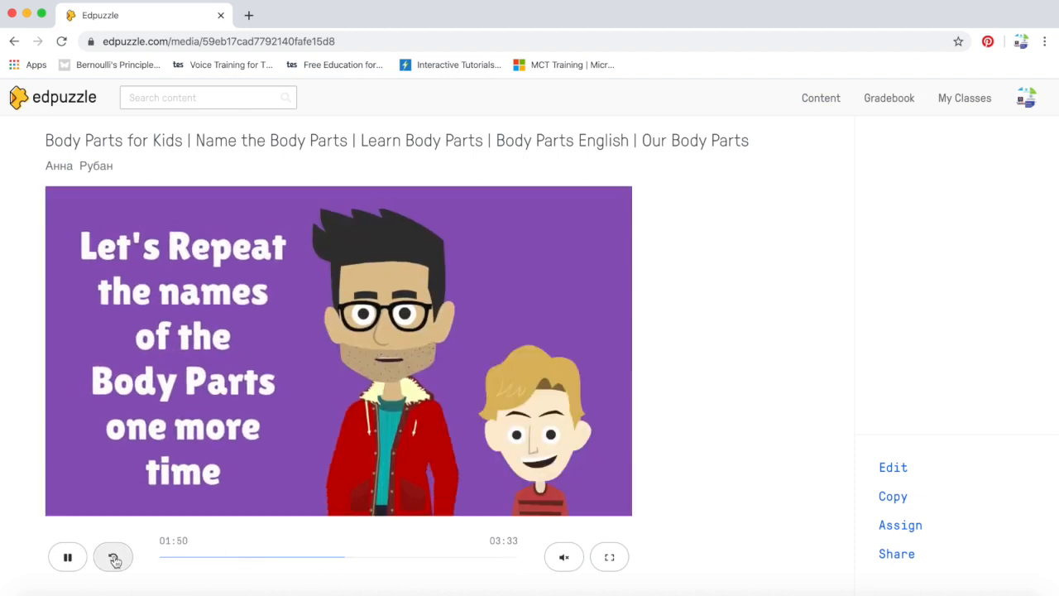
pyautogui.click(68, 559)
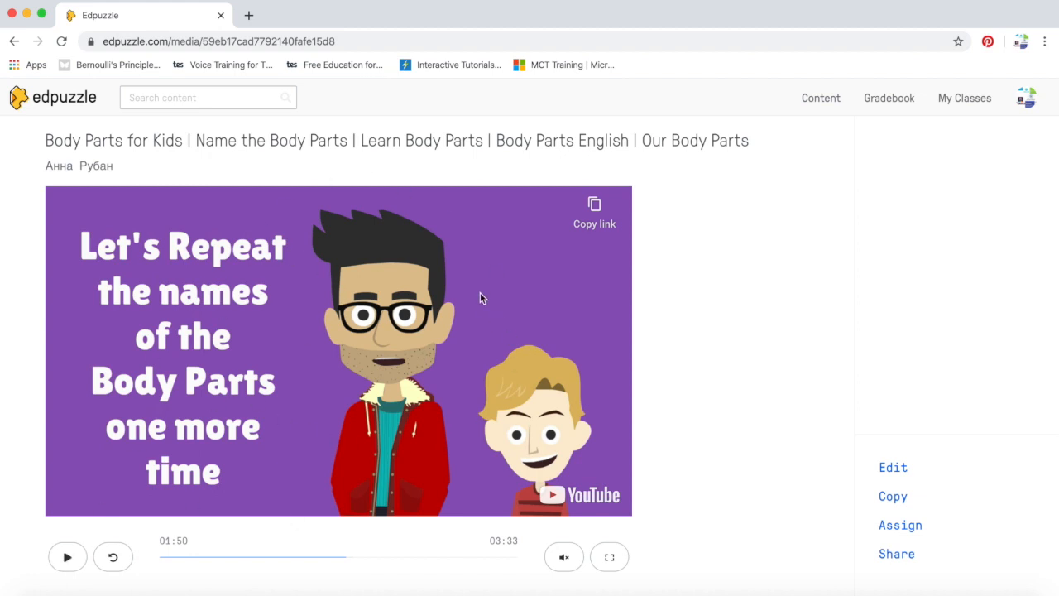
# Edit the Body Parts video by adding a cut at 01:36 and removing the section from there to 02:04.
pyautogui.click(892, 469)
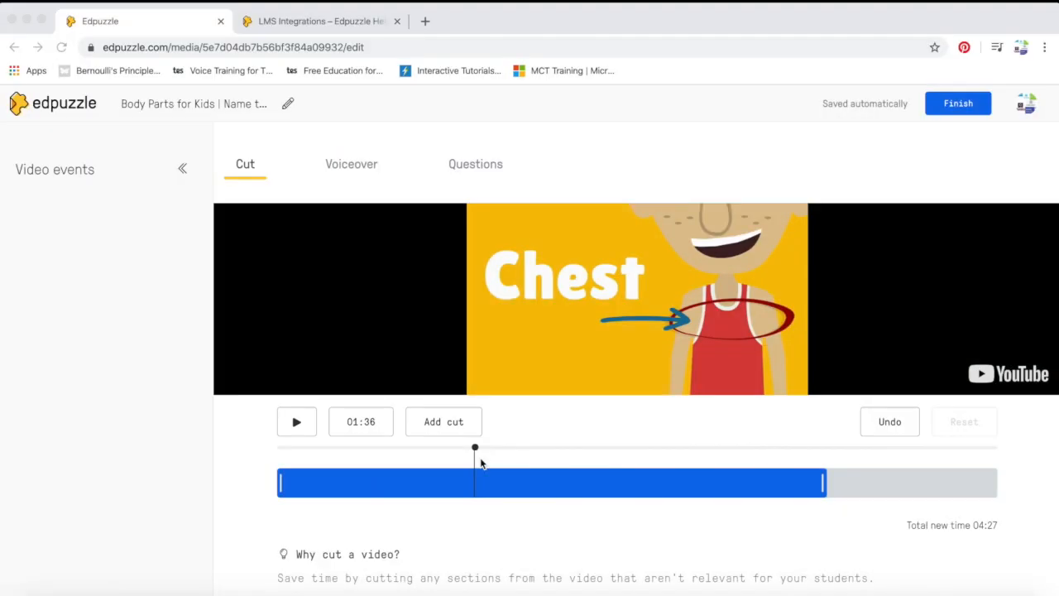
pyautogui.click(453, 425)
pyautogui.click(444, 422)
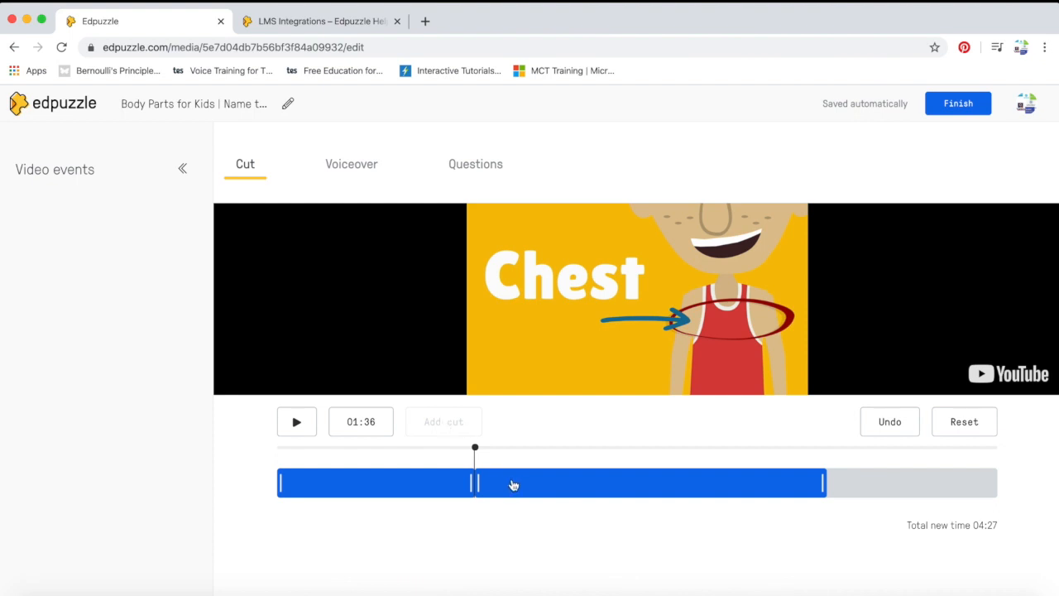
pyautogui.moveTo(478, 481); pyautogui.dragTo(533, 487)
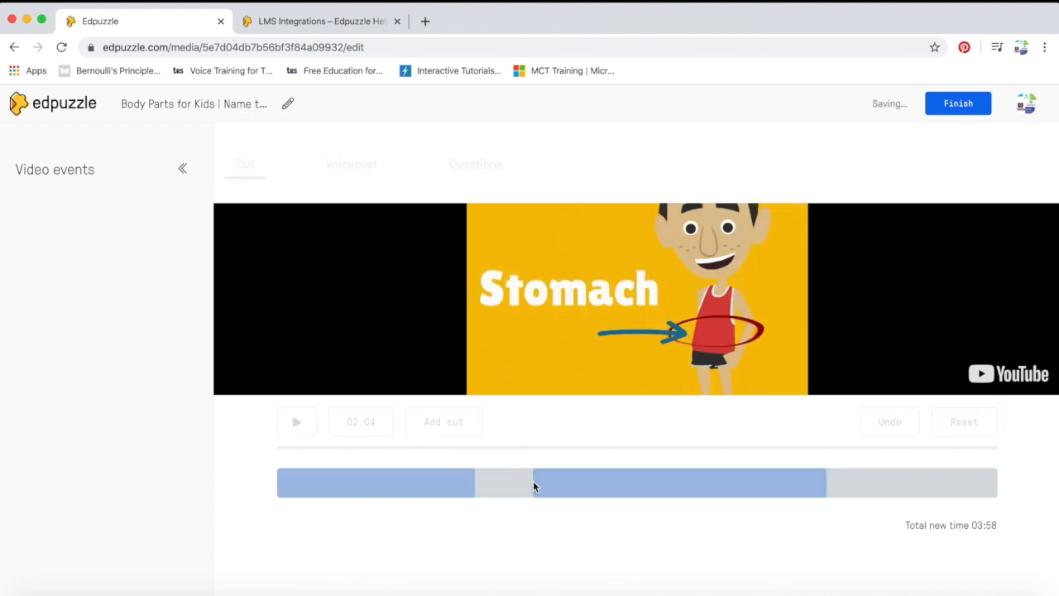
# Trim the end of the second video segment back to 02:40 and finish editing the video.
pyautogui.click(615, 484)
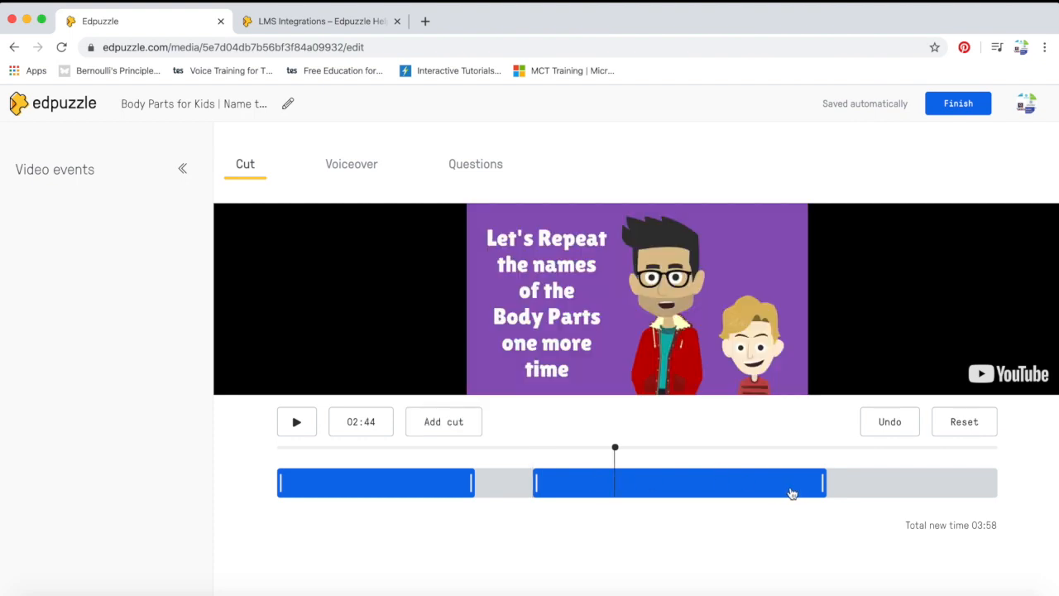
pyautogui.moveTo(822, 482); pyautogui.dragTo(607, 474)
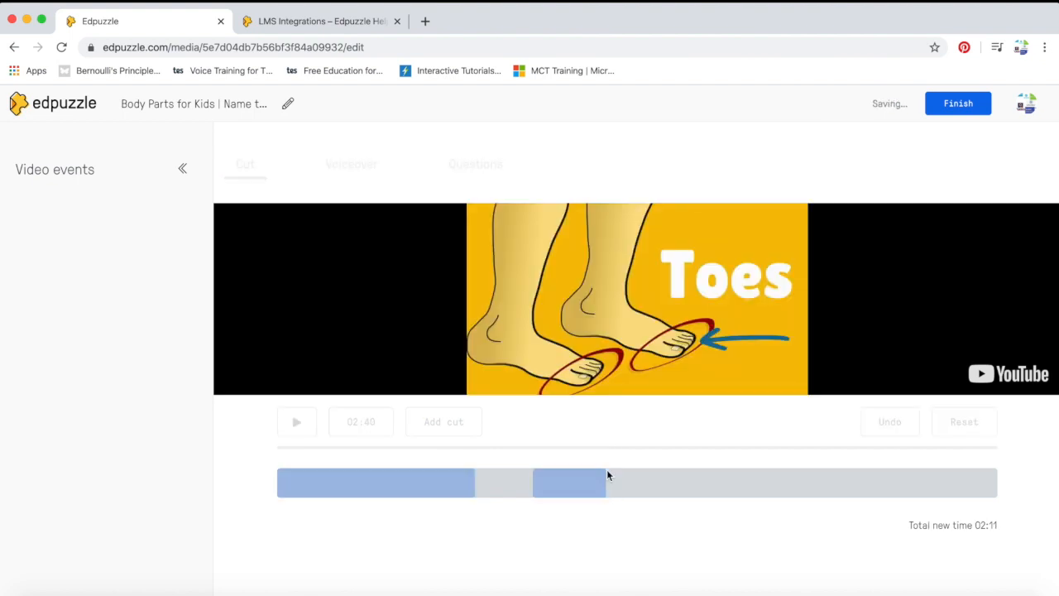
pyautogui.moveTo(602, 483); pyautogui.dragTo(610, 488)
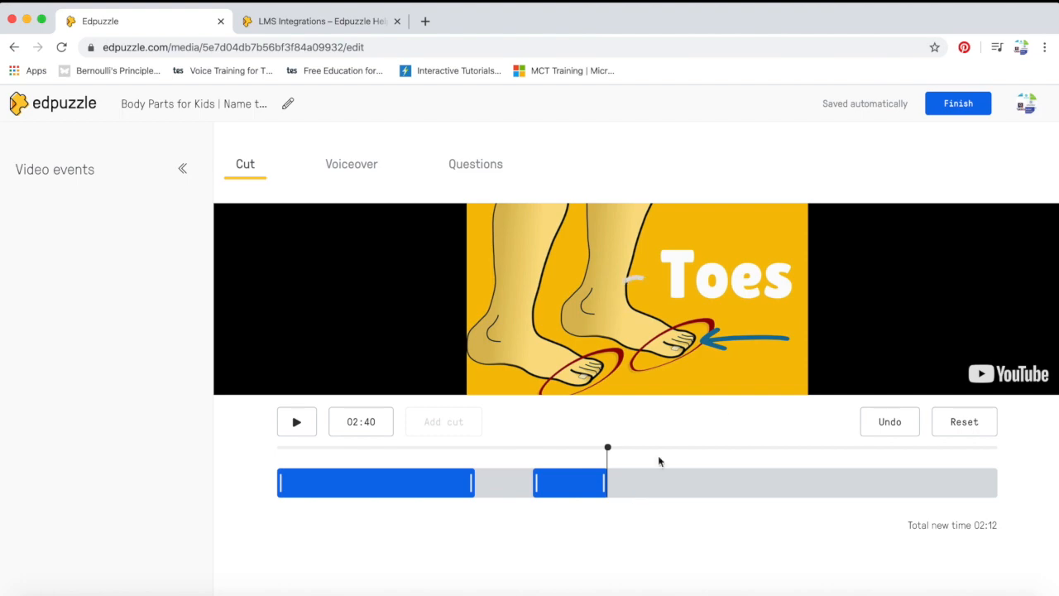
pyautogui.click(956, 105)
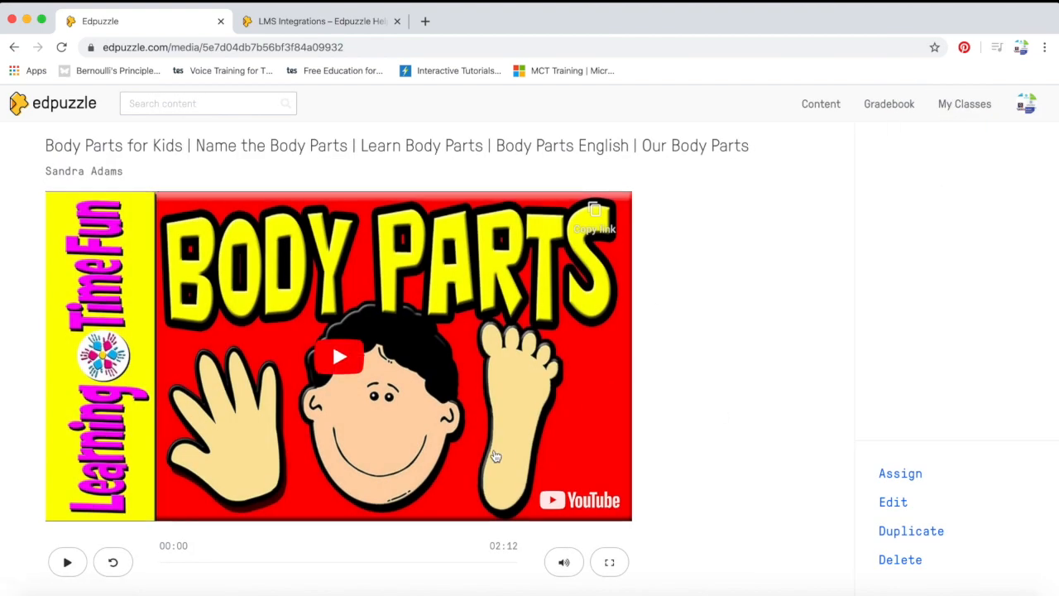
pyautogui.scroll(-2, 497, 455)
pyautogui.scroll(1, 376, 461)
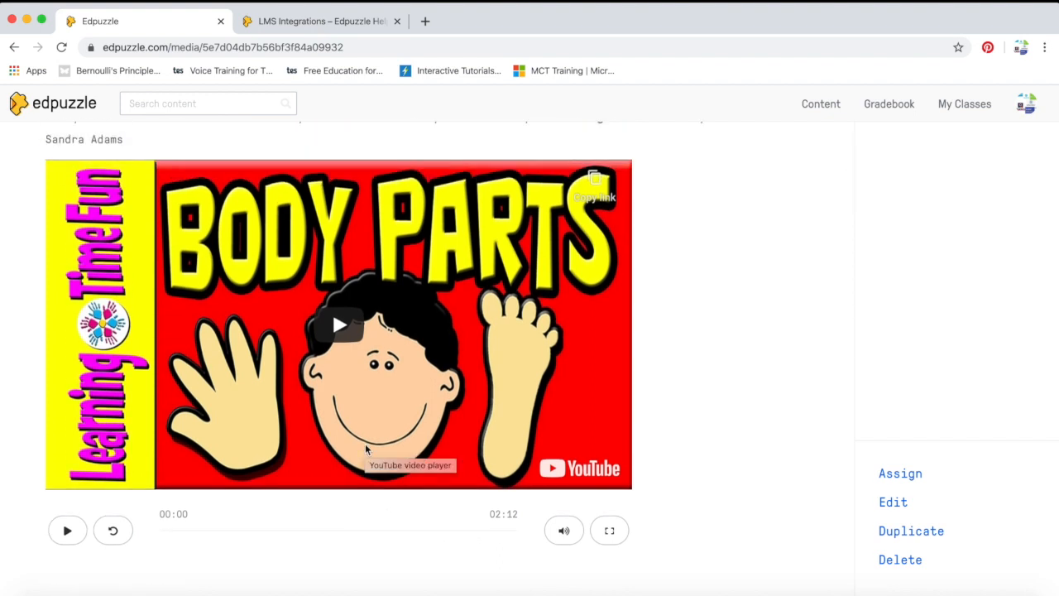
# Reopen the Body Parts video for editing its questions and pause playback at 00:26 on the Hair scene.
pyautogui.click(896, 504)
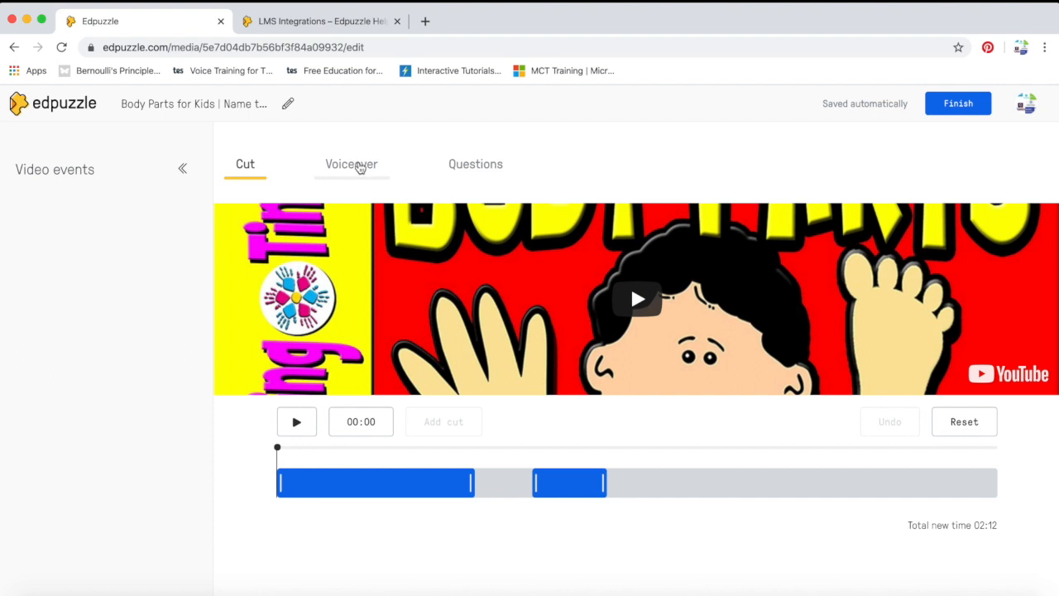
pyautogui.click(360, 168)
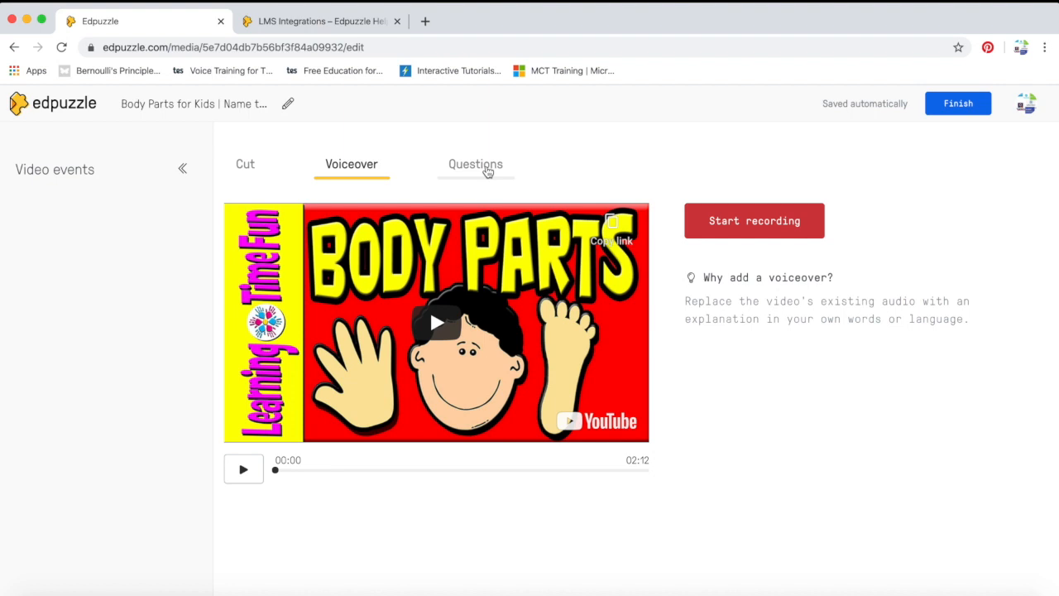
pyautogui.click(488, 170)
pyautogui.click(307, 470)
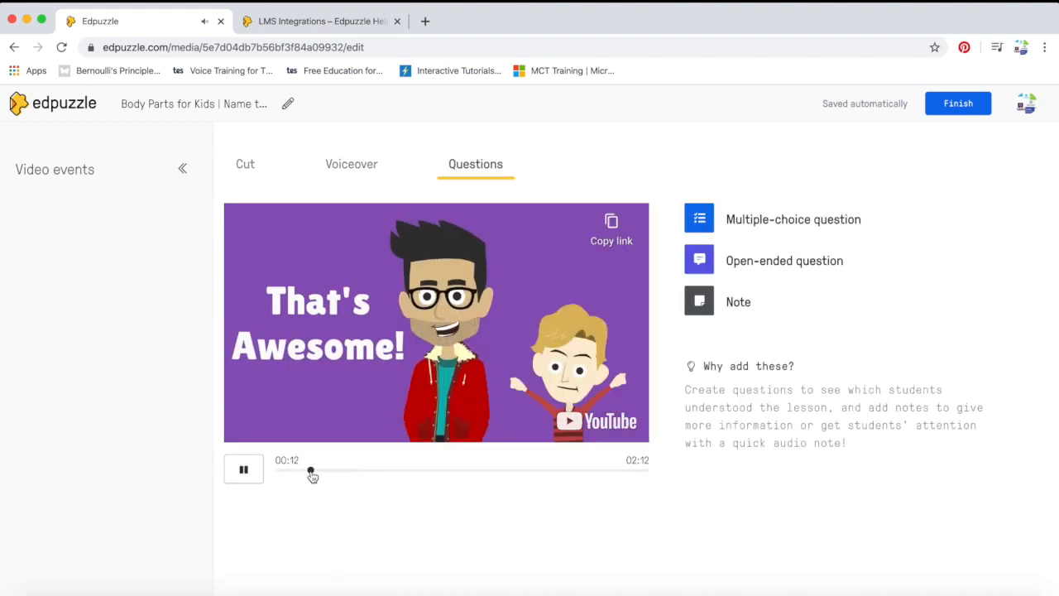
pyautogui.click(346, 473)
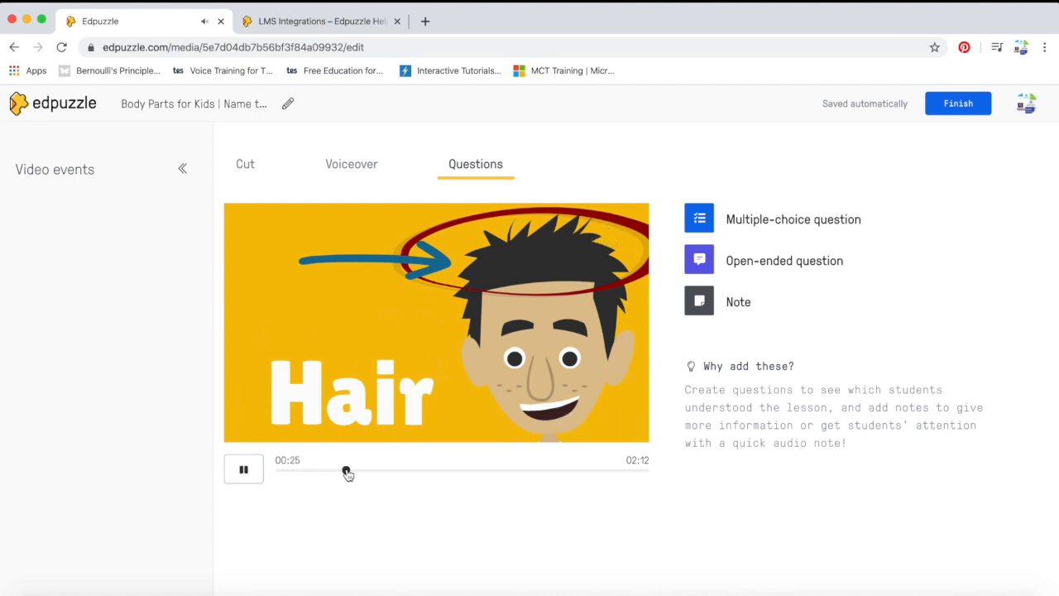
pyautogui.click(245, 470)
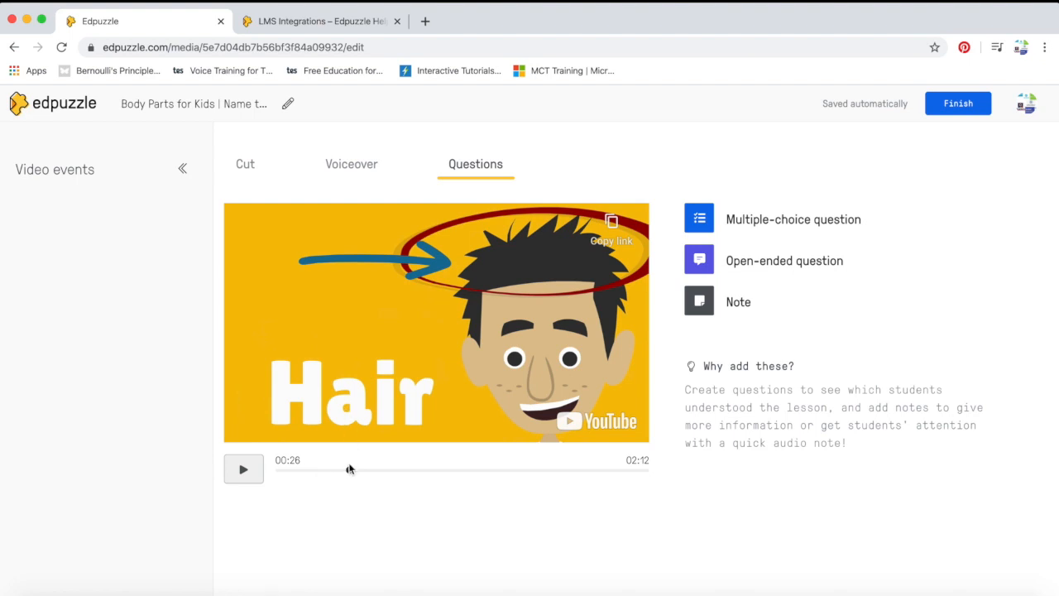
# Add a multiple-choice question reading "What colour is your hair" with Blonde as the correct choice and Black as the second choice.
pyautogui.click(708, 225)
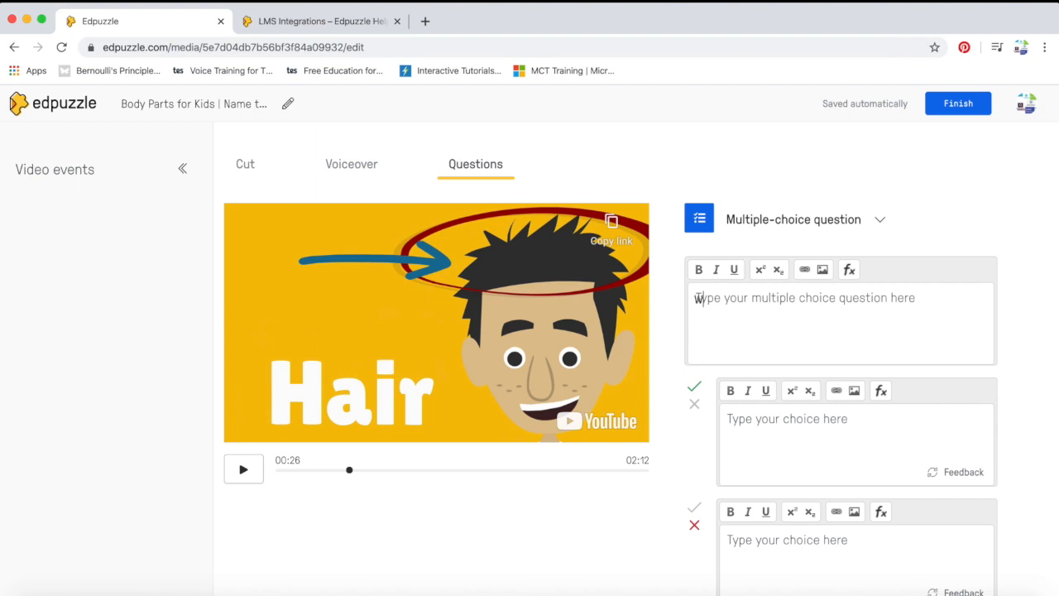
pyautogui.write('What colour is your hair')
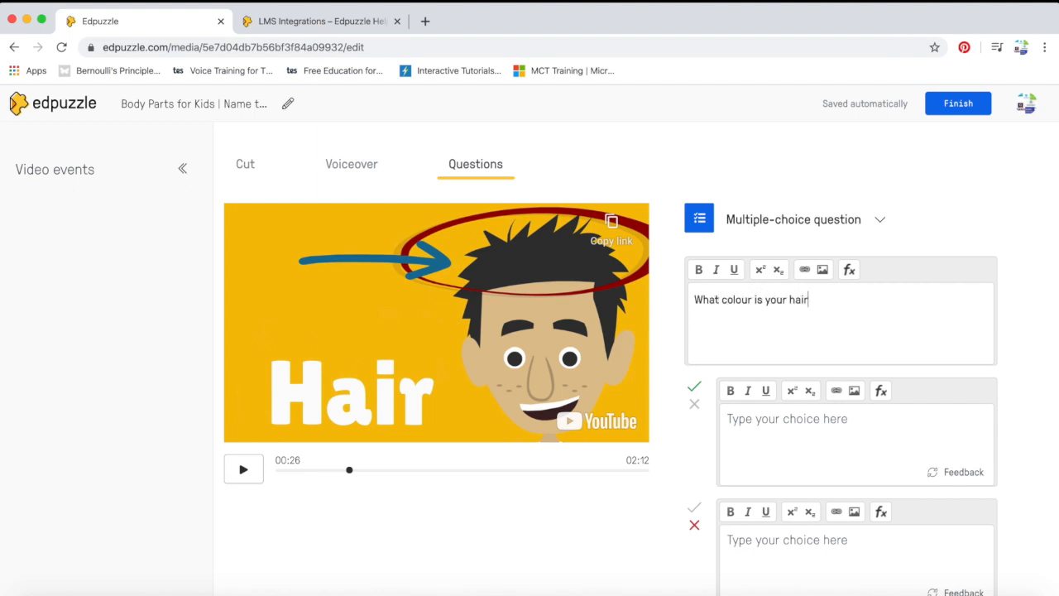
pyautogui.click(760, 421)
pyautogui.write('Blonde')
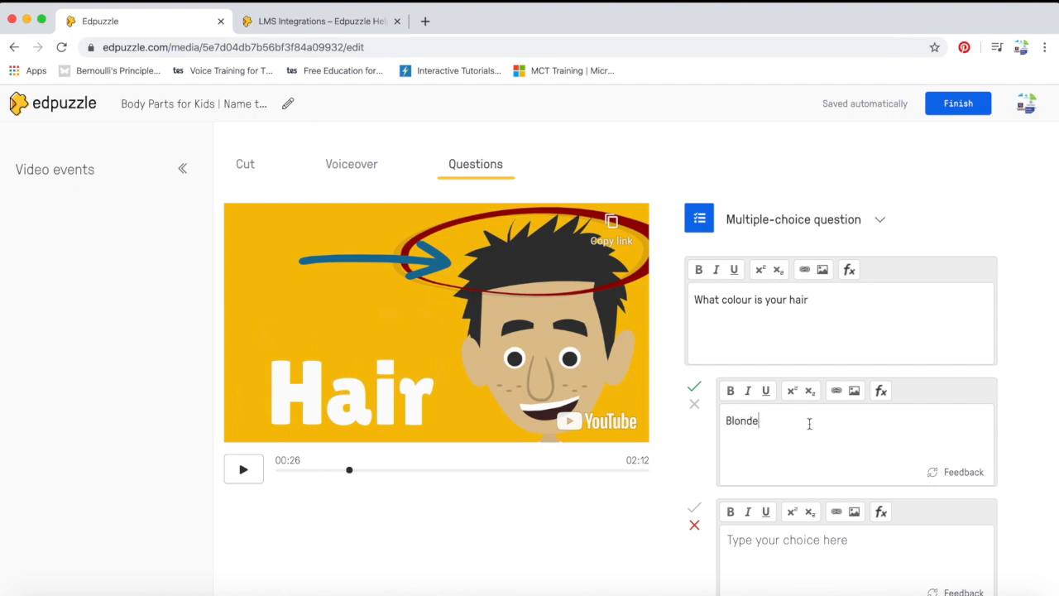
pyautogui.scroll(-2, 816, 423)
pyautogui.click(802, 380)
pyautogui.write('Black')
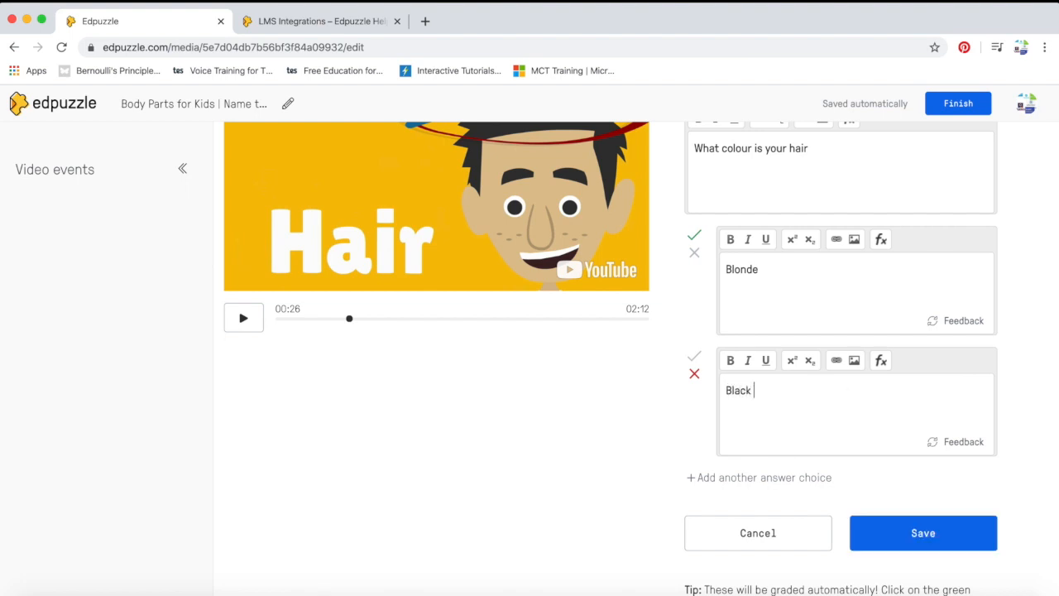
# Add the answer choices Brown, Red and Other to the hair colour question and save it.
pyautogui.click(790, 479)
pyautogui.write('B')
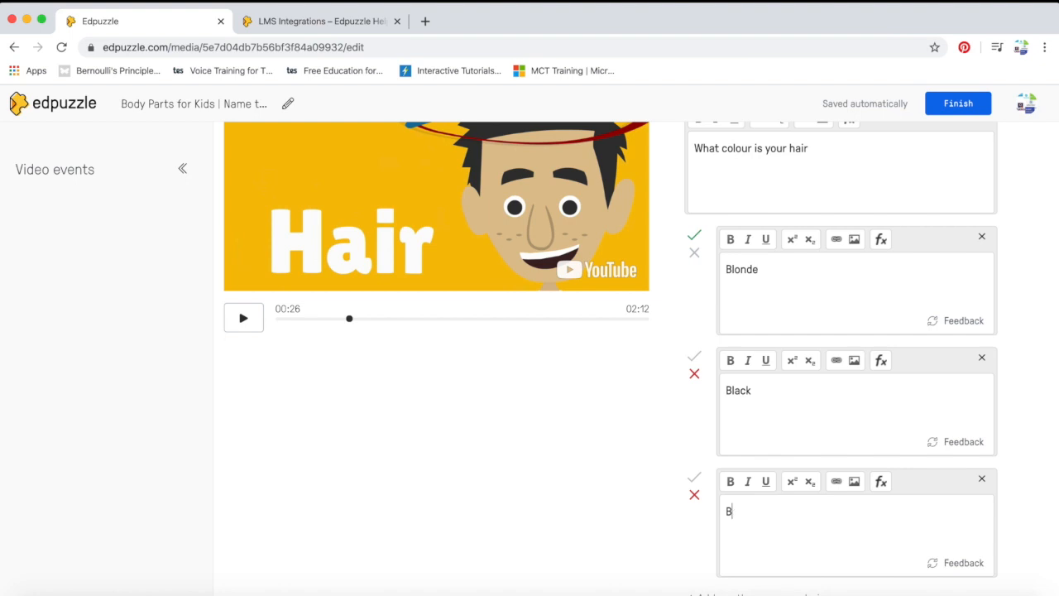
pyautogui.write('orrown')
pyautogui.scroll(-3, 821, 504)
pyautogui.click(788, 409)
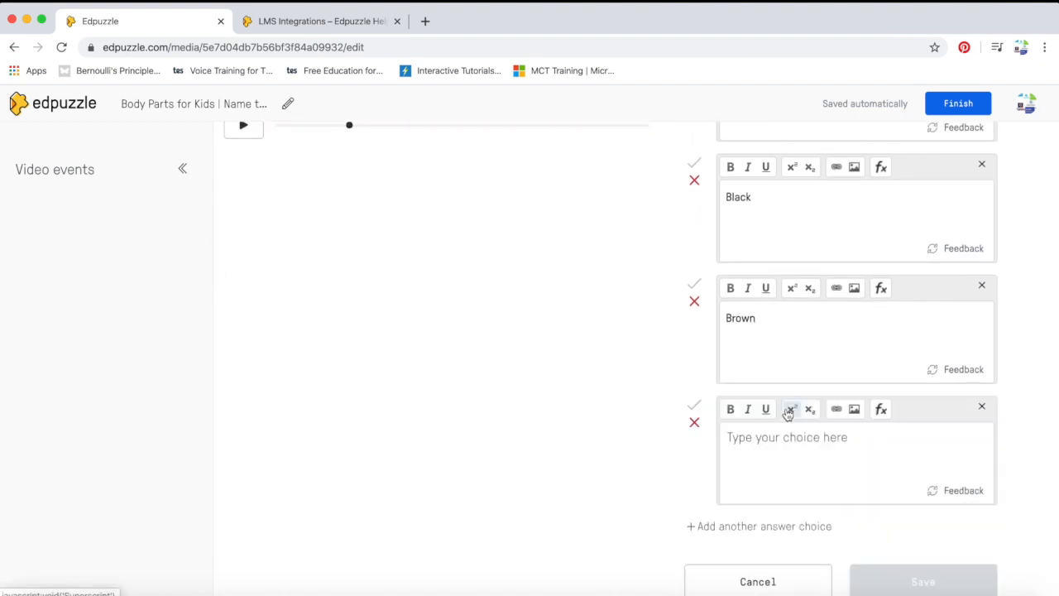
pyautogui.click(775, 469)
pyautogui.write('Red')
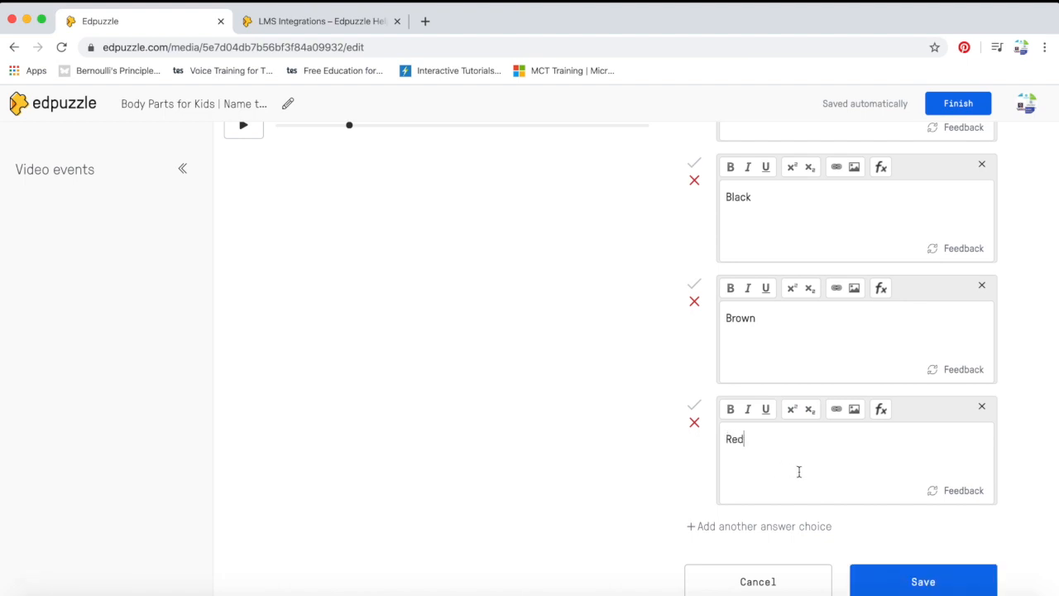
pyautogui.scroll(-2, 799, 472)
pyautogui.click(791, 402)
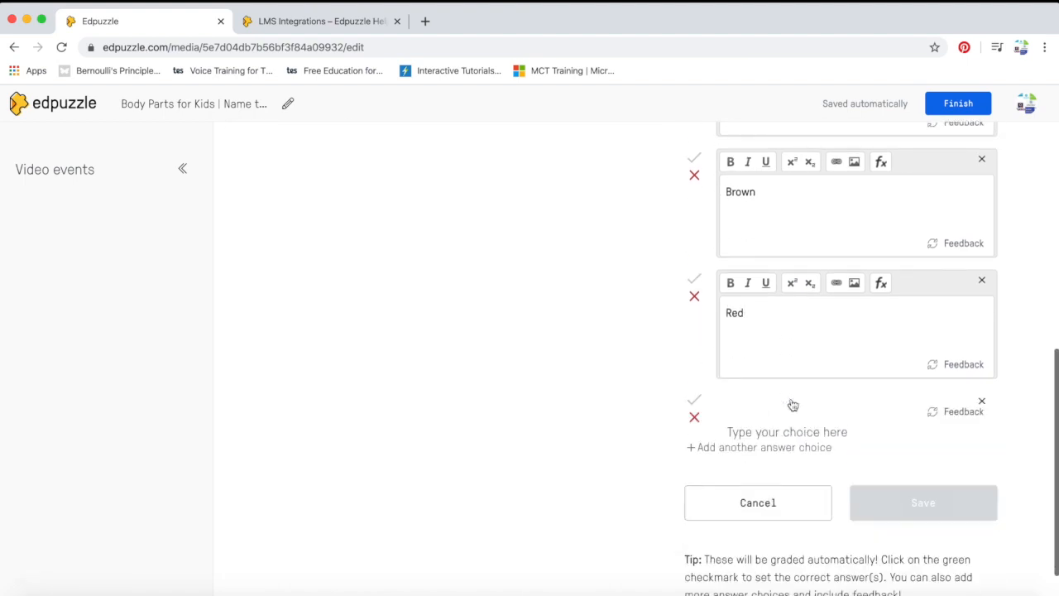
pyautogui.click(784, 436)
pyautogui.write('Other')
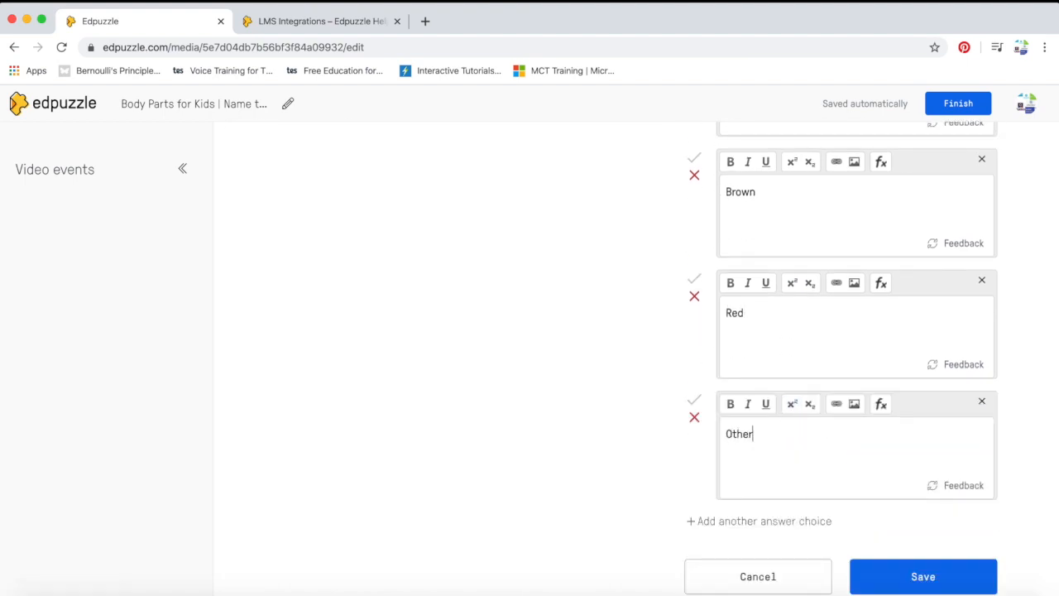
pyautogui.click(908, 577)
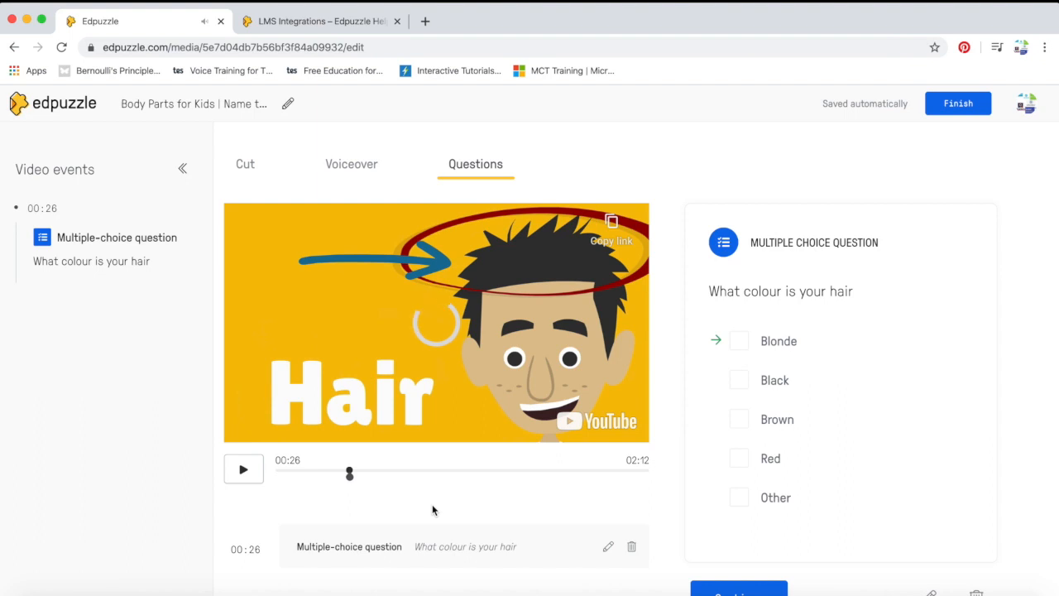
# Pause the video at 00:40 on the Eyes scene and write an open-ended question reading "What colour are your eyes?".
pyautogui.click(396, 472)
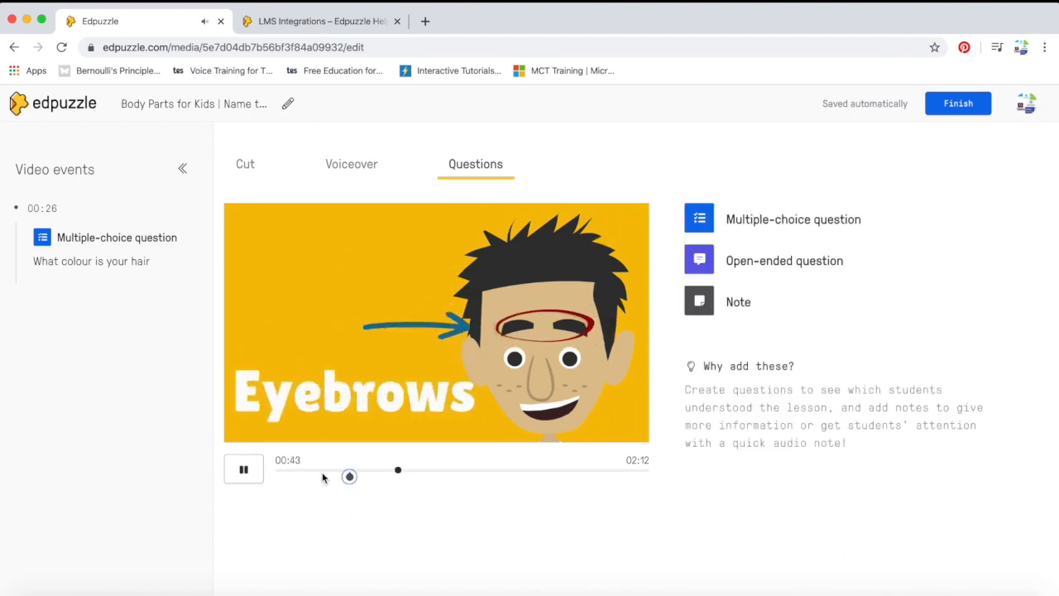
pyautogui.click(388, 471)
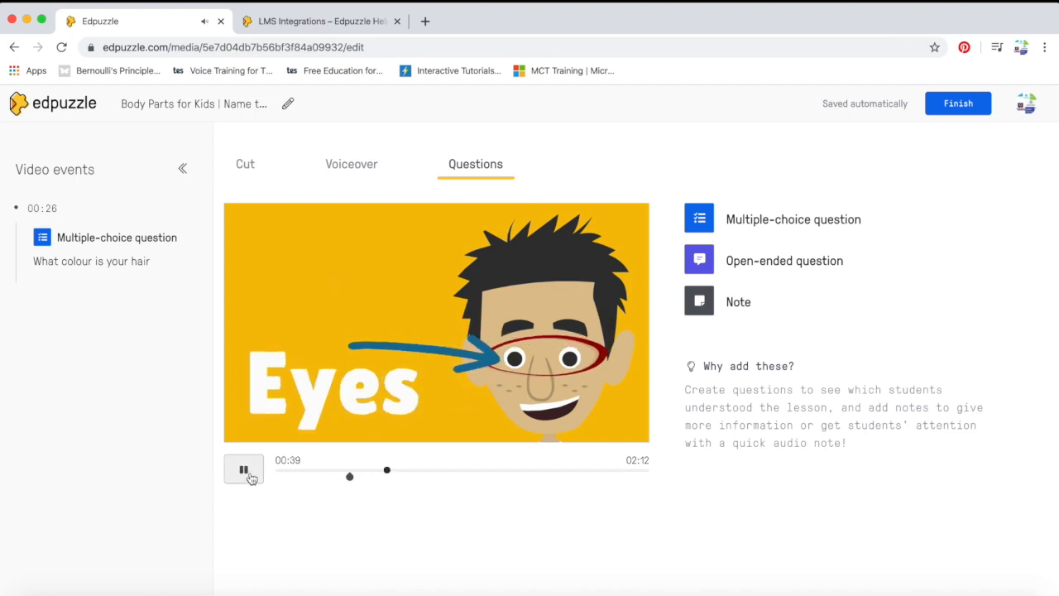
pyautogui.click(244, 472)
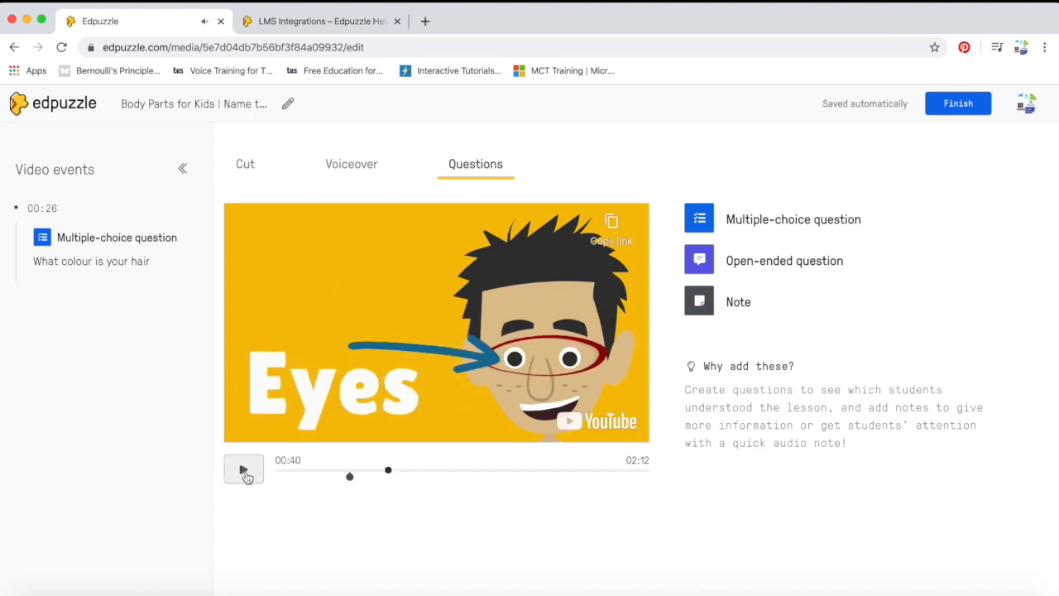
pyautogui.click(740, 263)
pyautogui.click(735, 294)
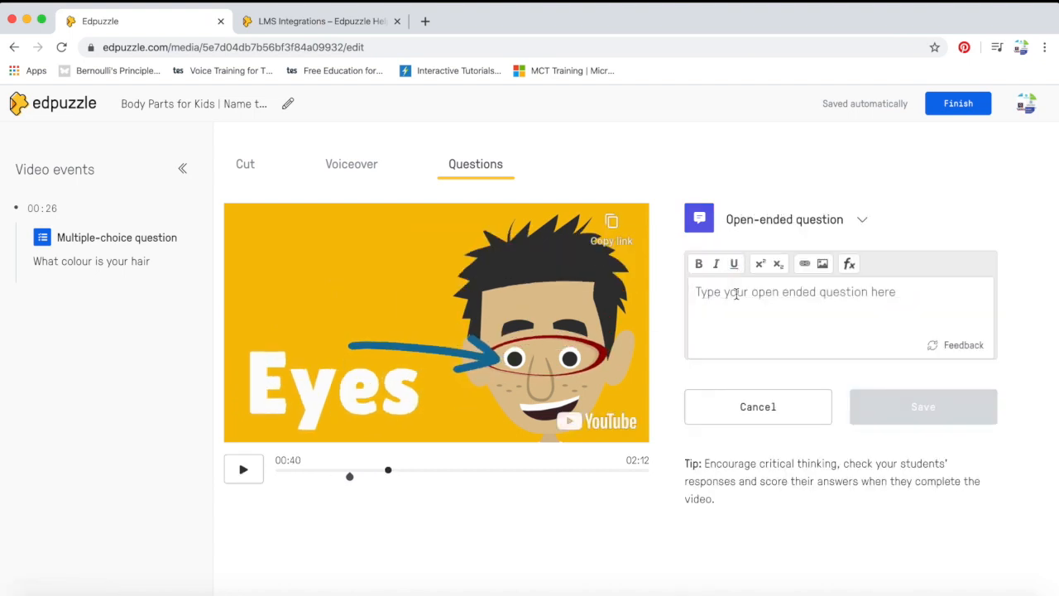
pyautogui.write('What colour')
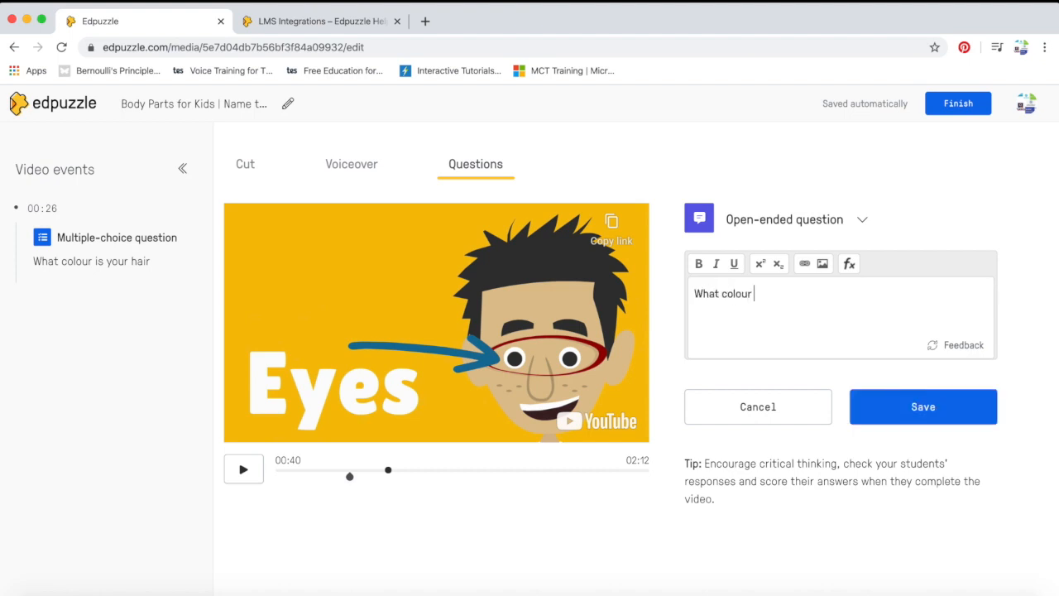
pyautogui.write('are your eyes?')
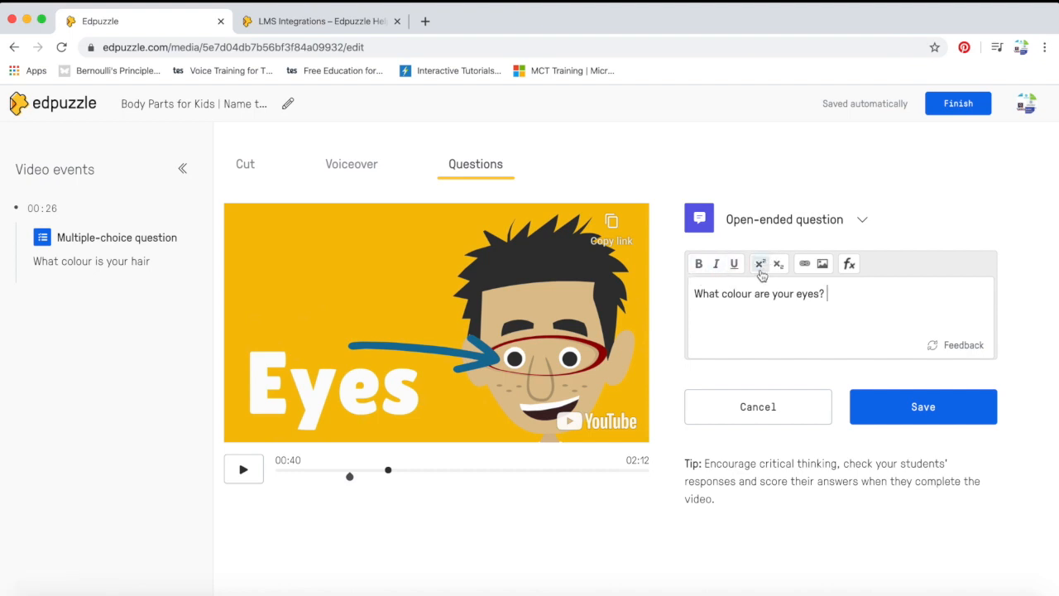
# Inspect the image insertion options and the equation editor for the eye colour question, closing each one.
pyautogui.click(823, 266)
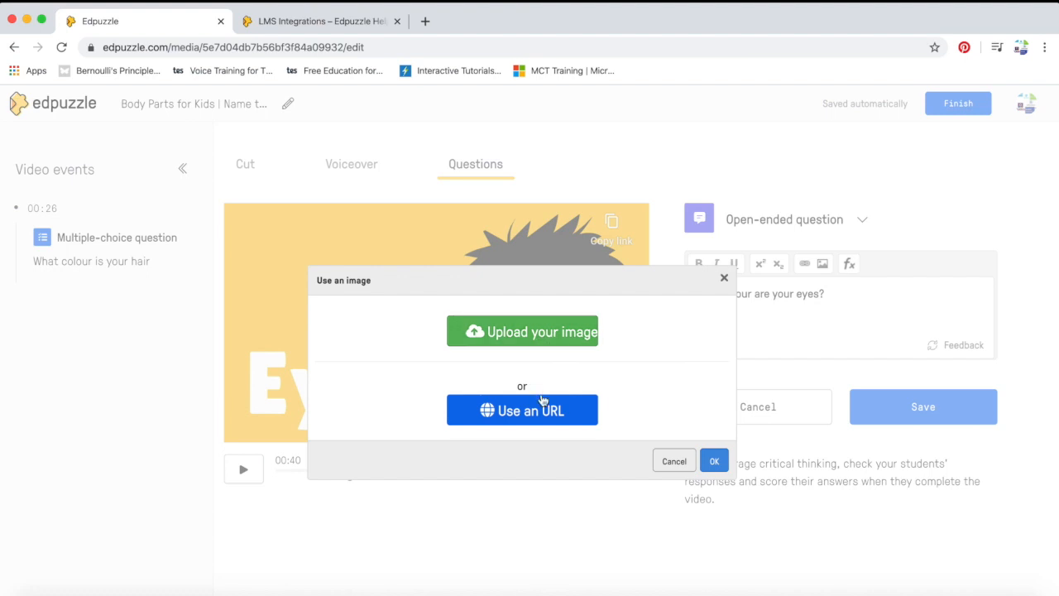
pyautogui.click(667, 463)
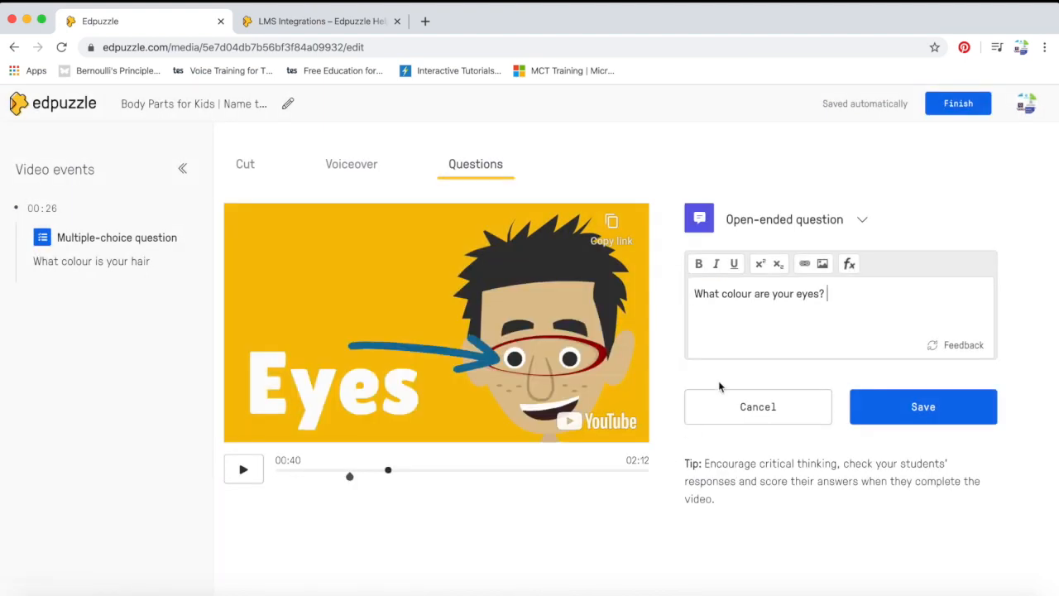
pyautogui.click(850, 264)
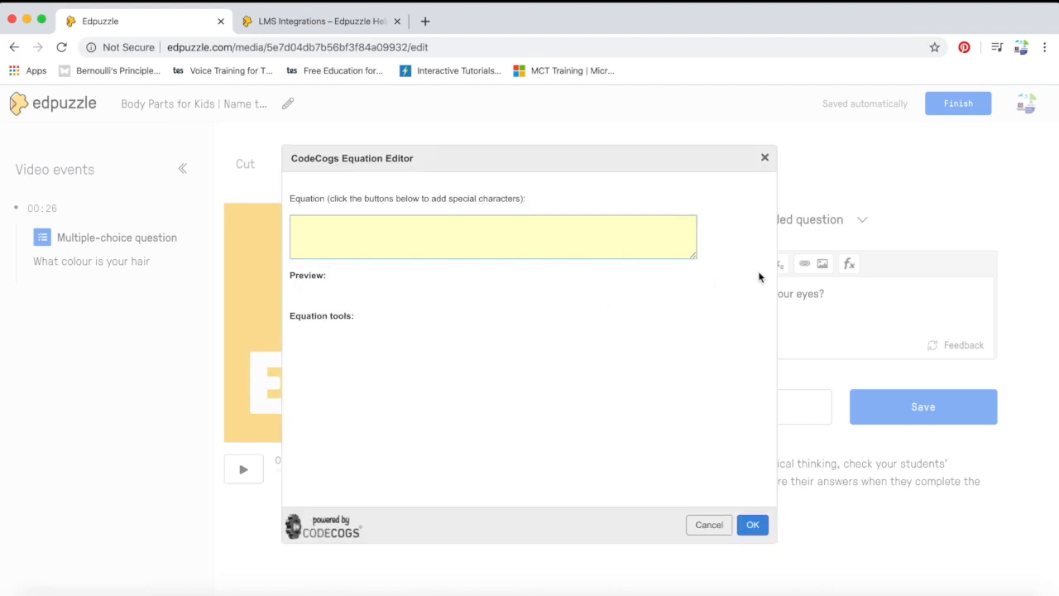
pyautogui.click(765, 158)
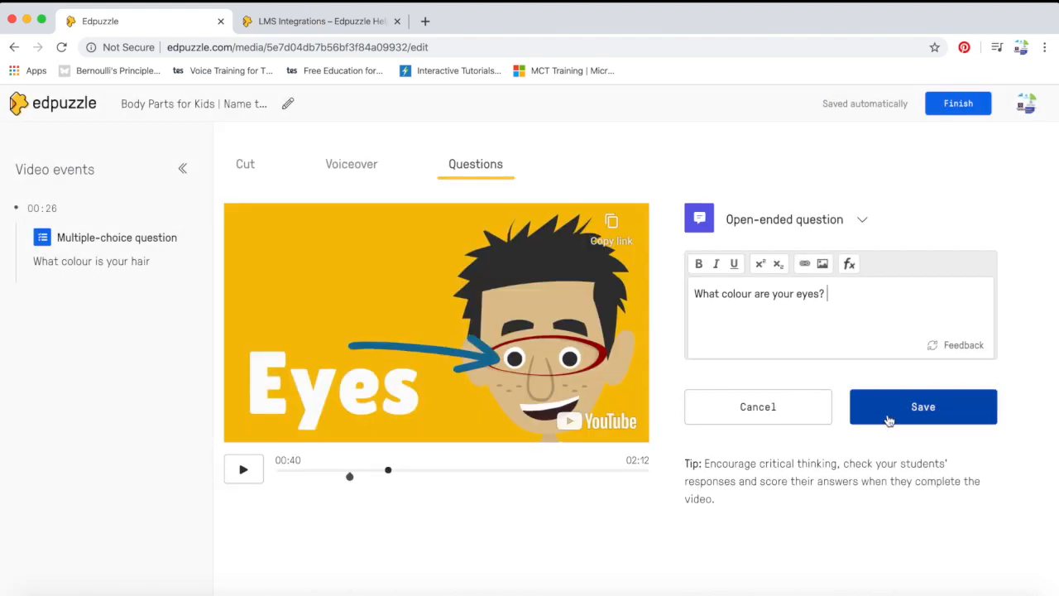
# Save the eye colour question and advance the video to 01:03, pausing it at the end of the Mouth scene.
pyautogui.click(889, 420)
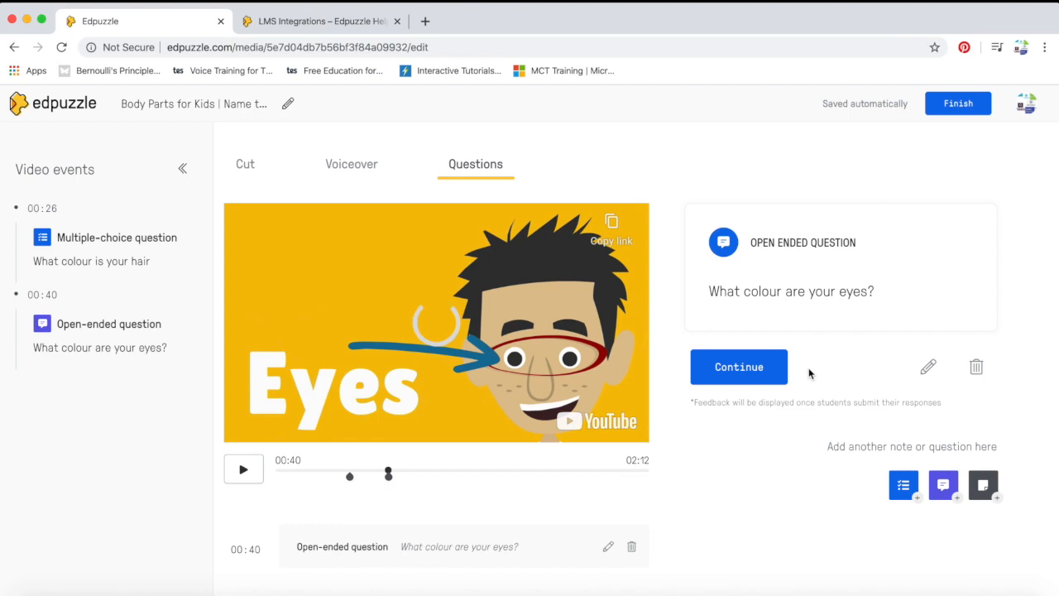
pyautogui.click(439, 473)
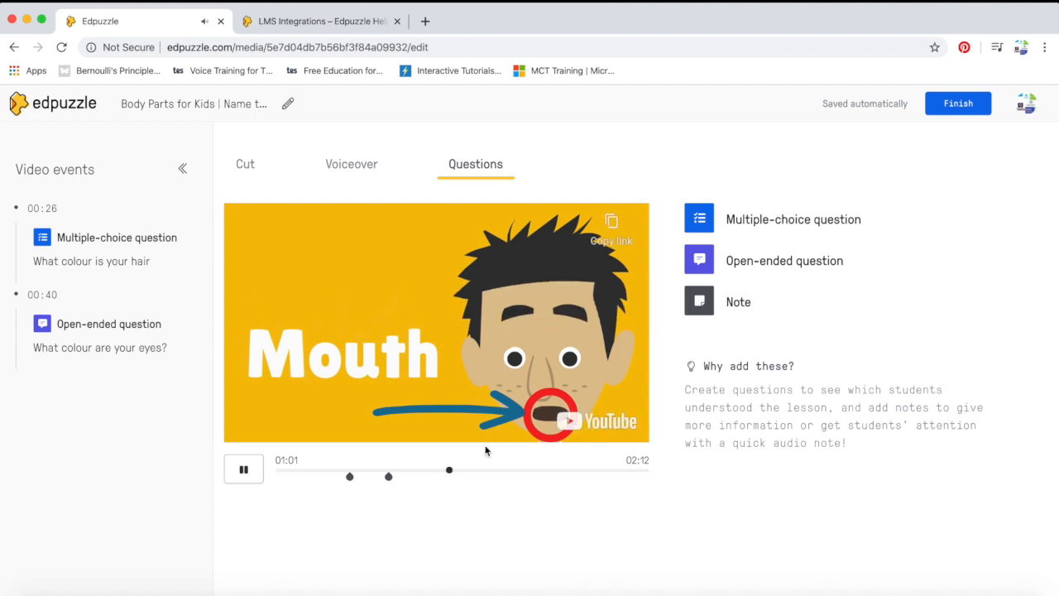
pyautogui.click(247, 471)
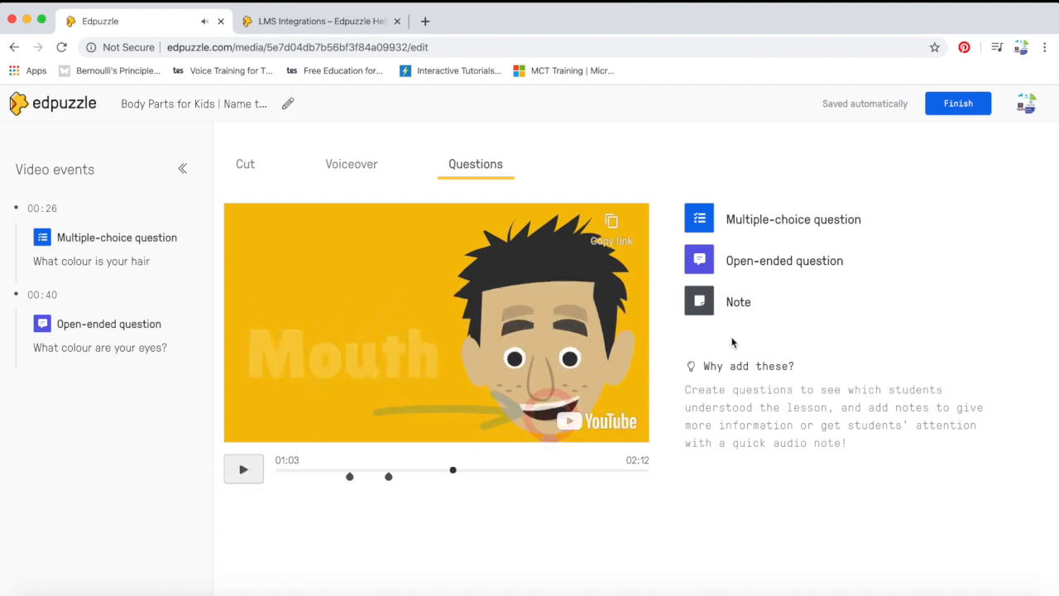
# Add and save a note at 01:03 reading "You eat and breathe with your mouth".
pyautogui.click(700, 302)
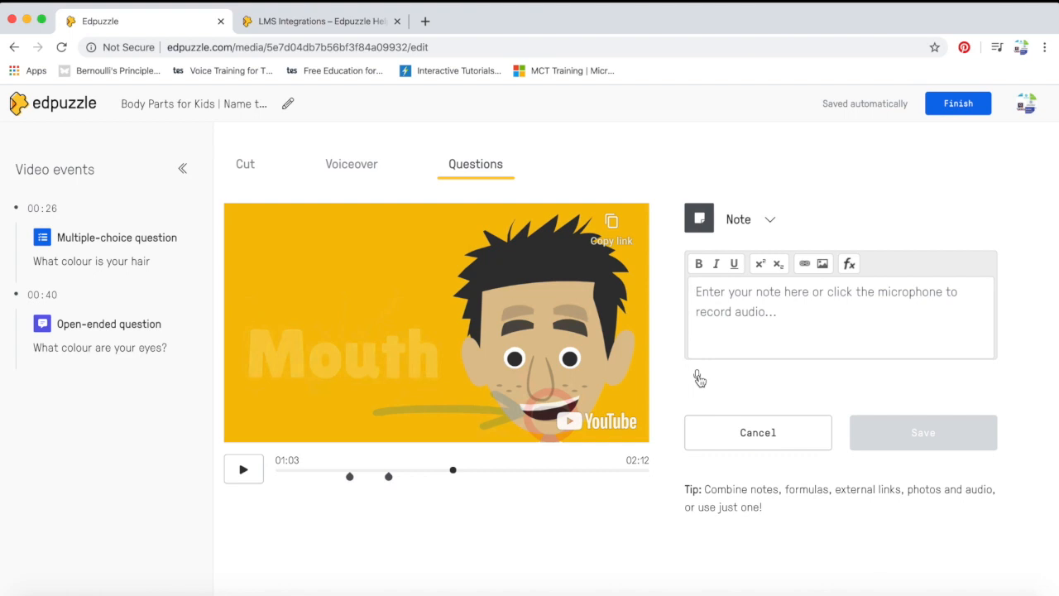
pyautogui.click(718, 311)
pyautogui.write('You ea')
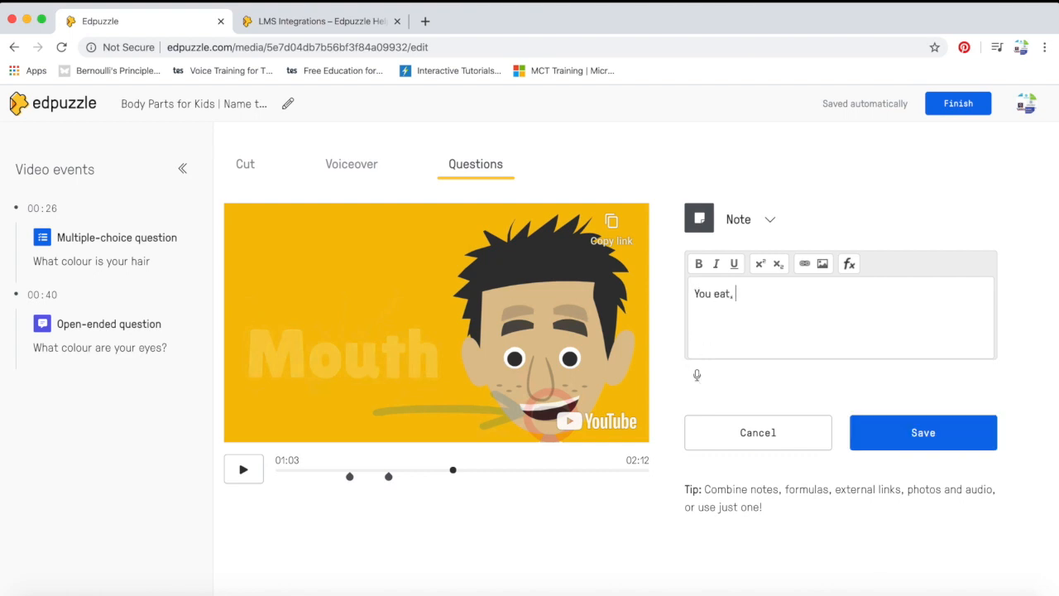
pyautogui.write('t and breathe with your mouth')
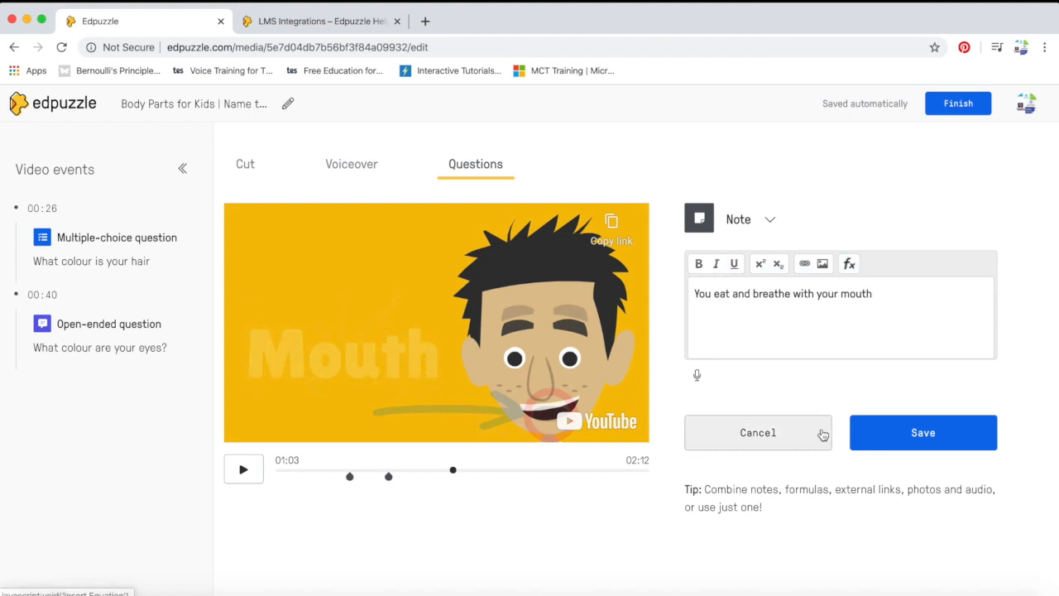
pyautogui.click(873, 443)
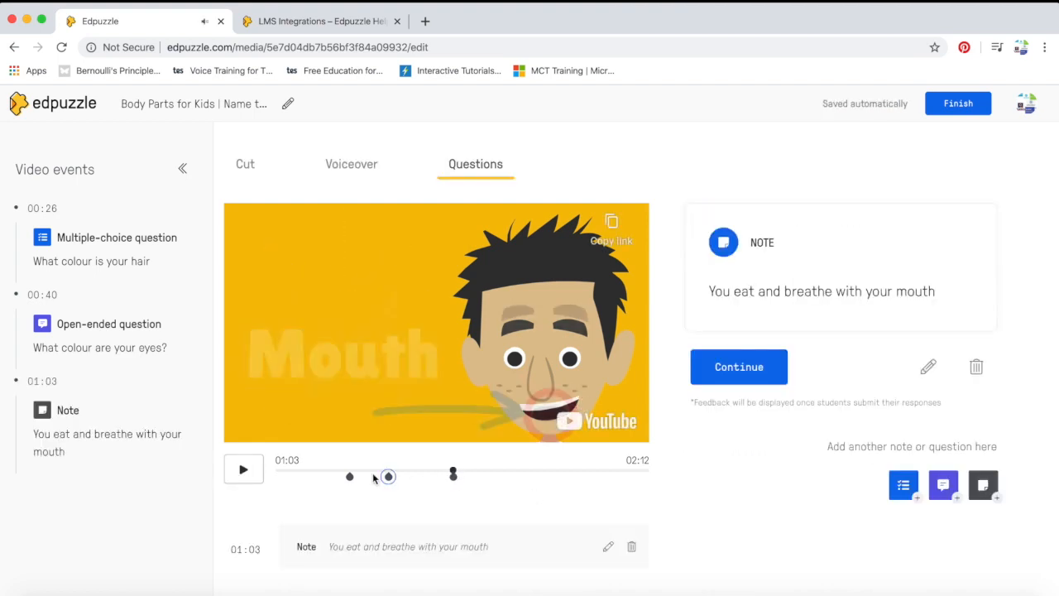
# Advance the video to 01:19 on the Chin scene and write a multiple-choice question "How do you spell chin?" with choices cihn, cheen and chin.
pyautogui.click(453, 478)
pyautogui.click(495, 473)
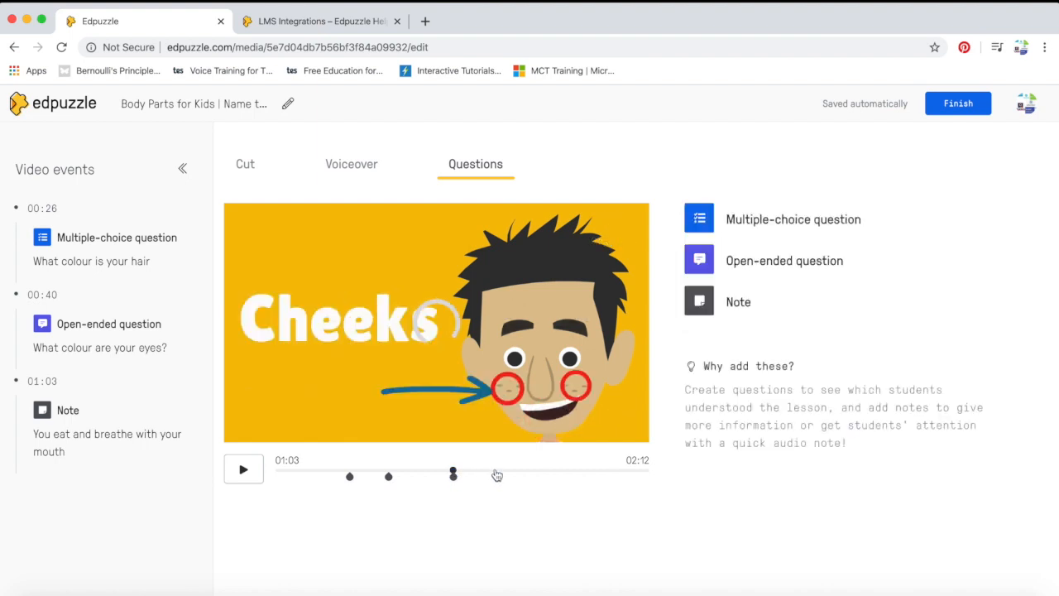
pyautogui.click(245, 470)
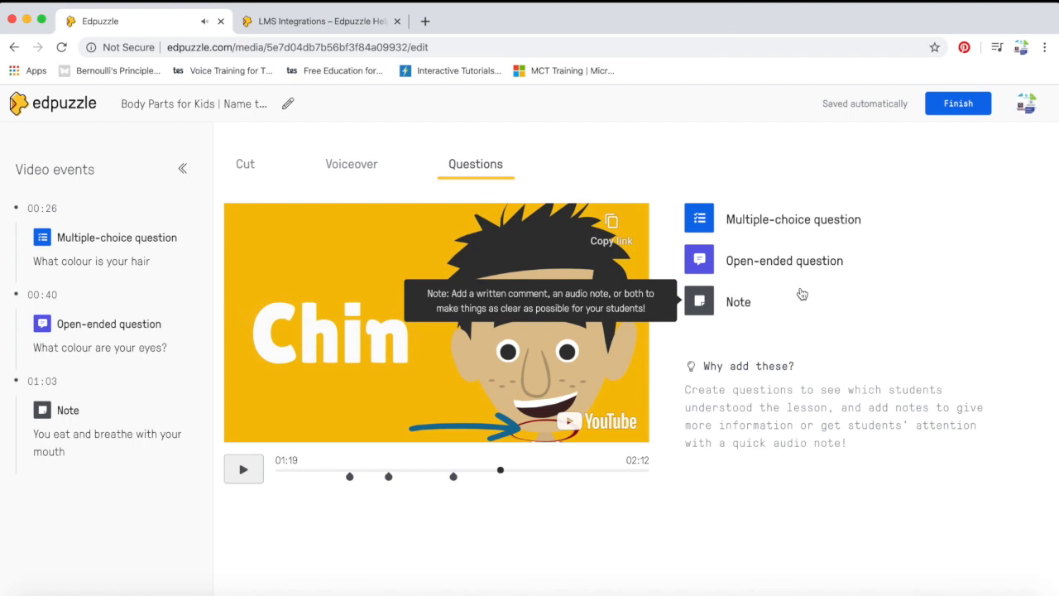
pyautogui.click(750, 223)
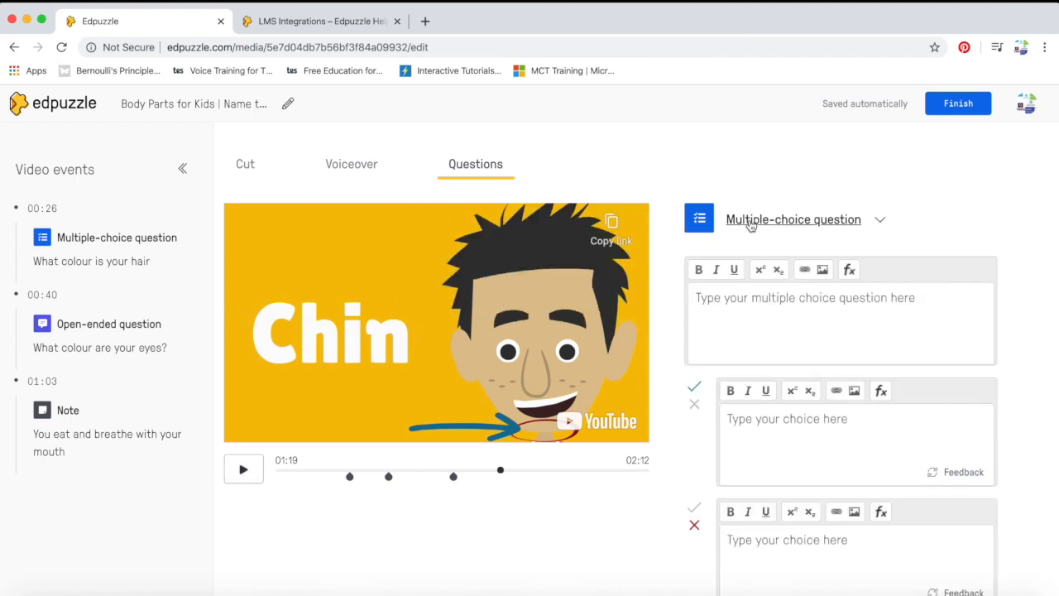
pyautogui.write('How ')
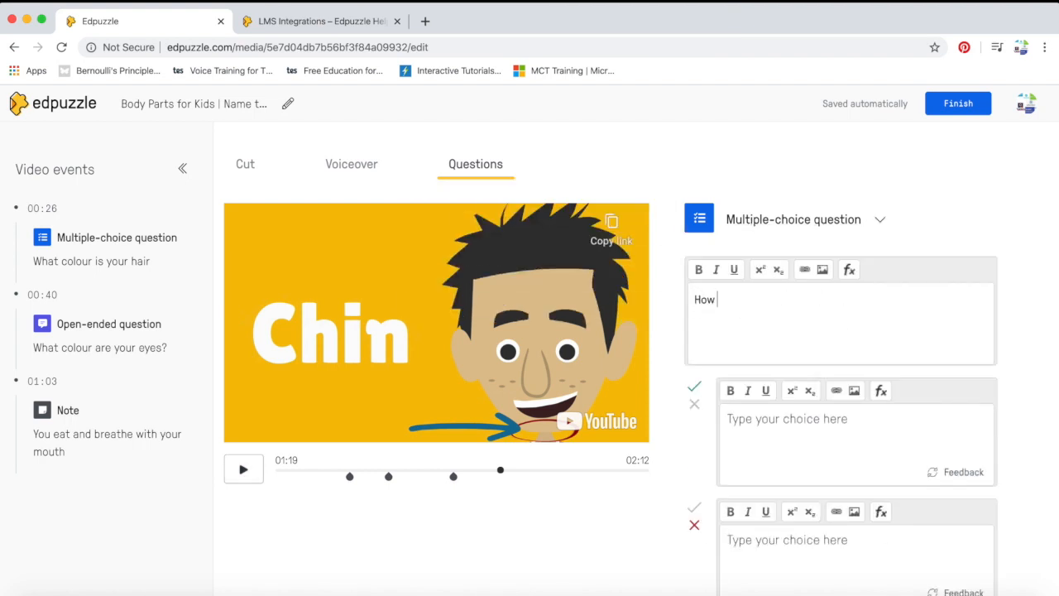
pyautogui.write('do you spel')
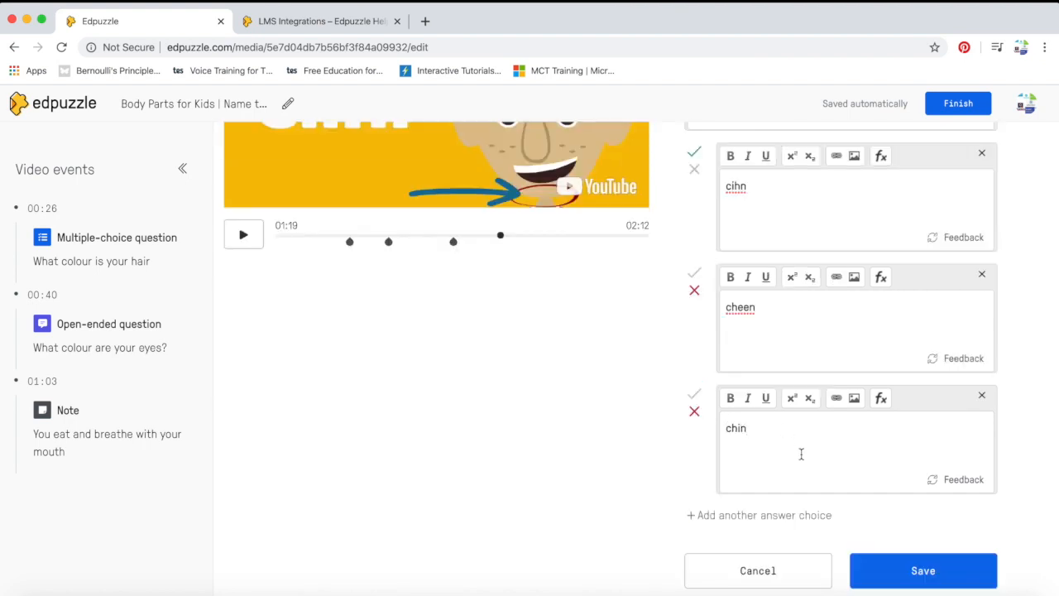
# Mark "chin" as the only correct choice, set "cihn" as incorrect, and save the spelling question.
pyautogui.click(695, 395)
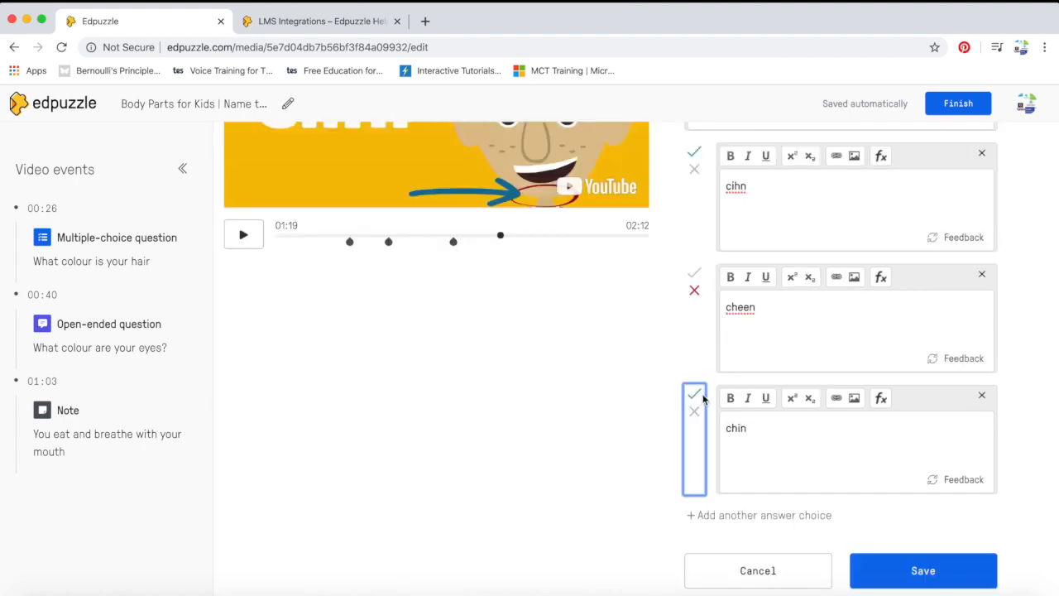
pyautogui.click(694, 170)
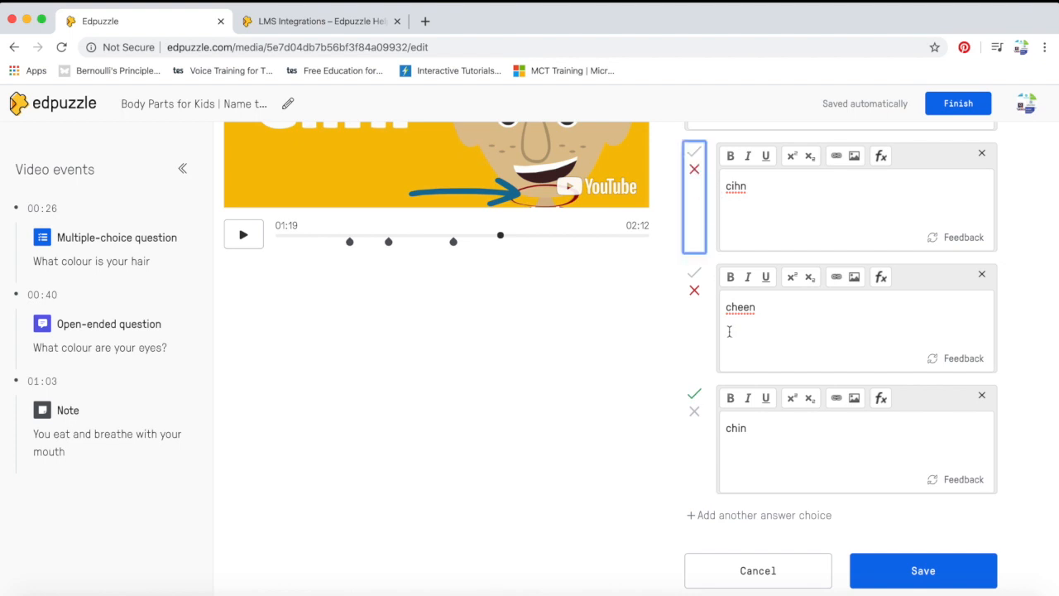
pyautogui.scroll(-1, 834, 468)
pyautogui.click(907, 540)
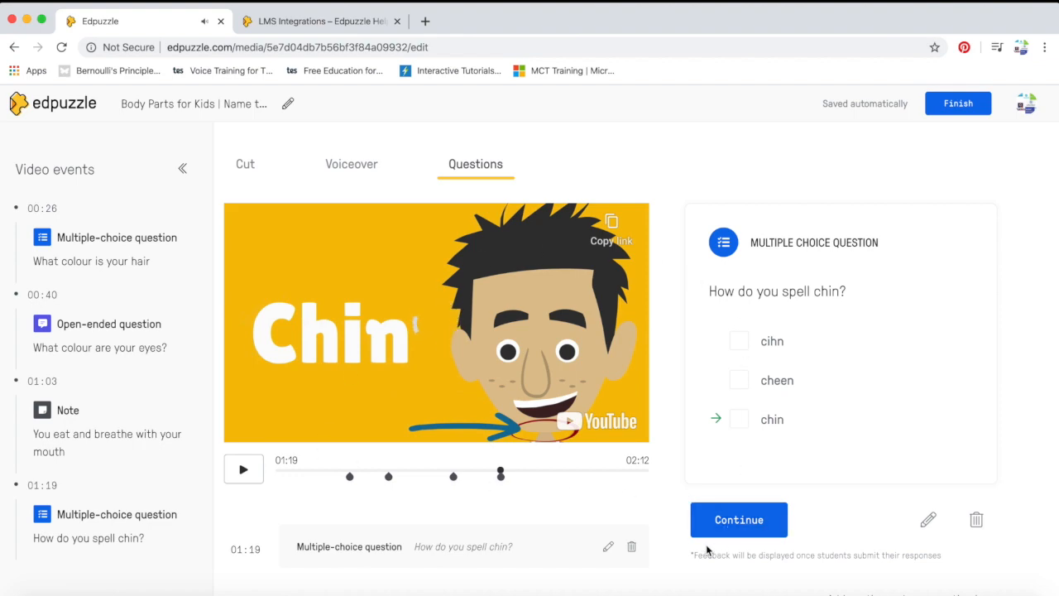
# Finish editing the Body Parts video and select Class 3 as the class to assign it to.
pyautogui.click(952, 107)
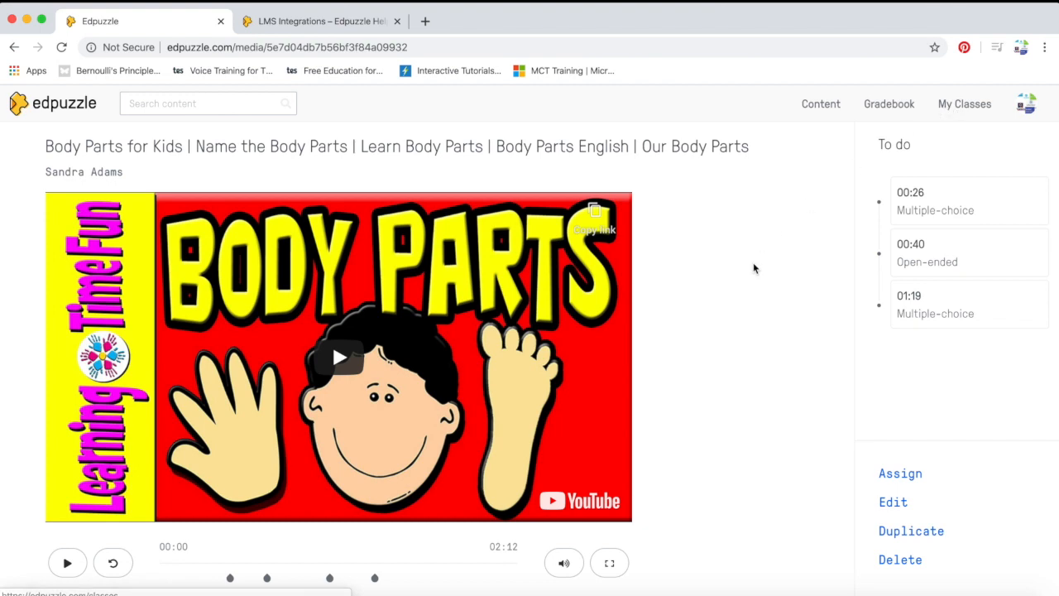
pyautogui.scroll(-3, 682, 379)
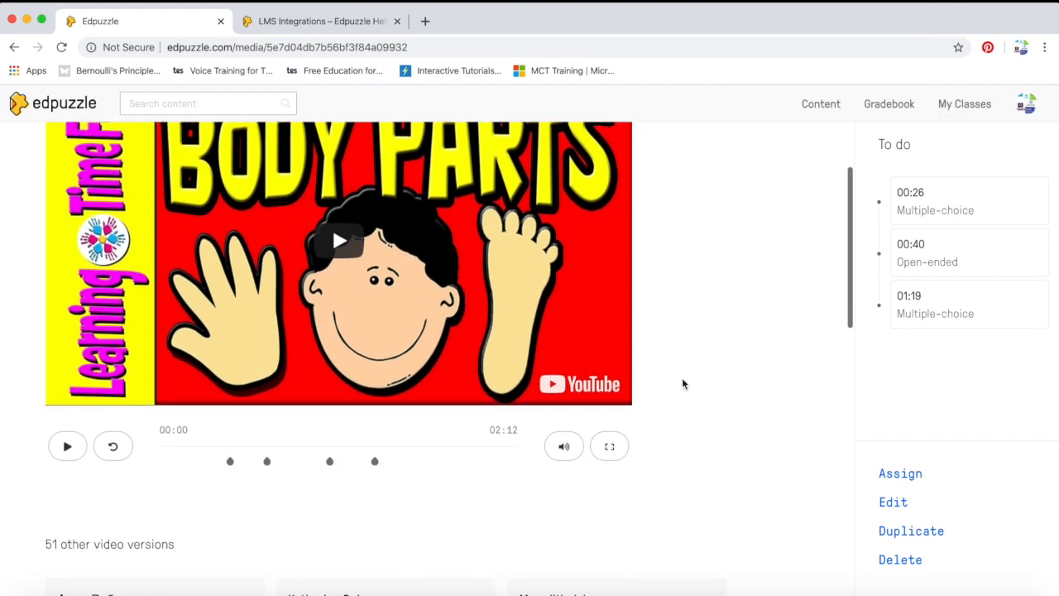
pyautogui.click(897, 475)
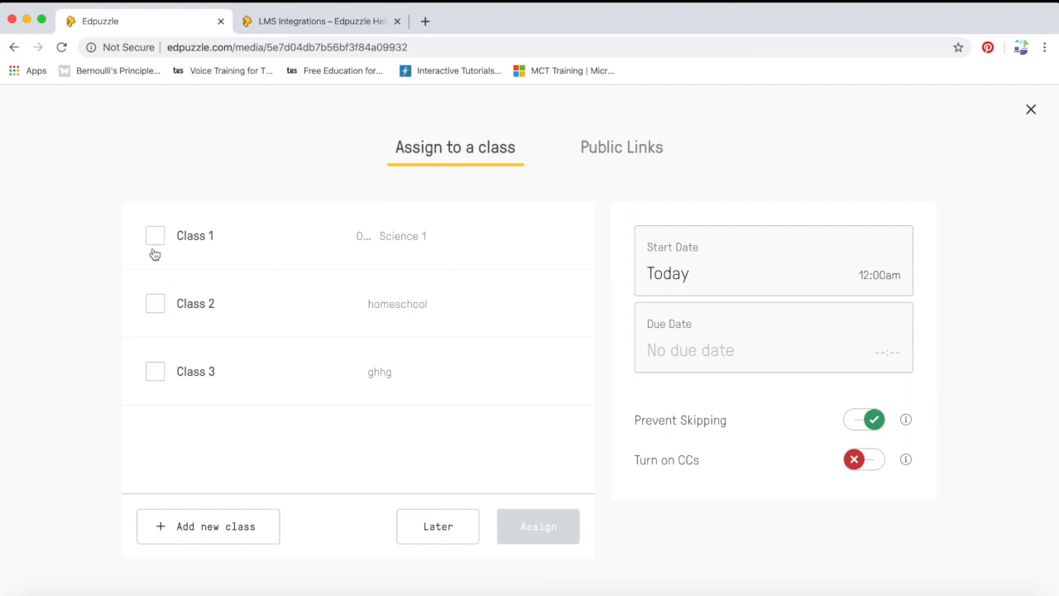
pyautogui.click(153, 374)
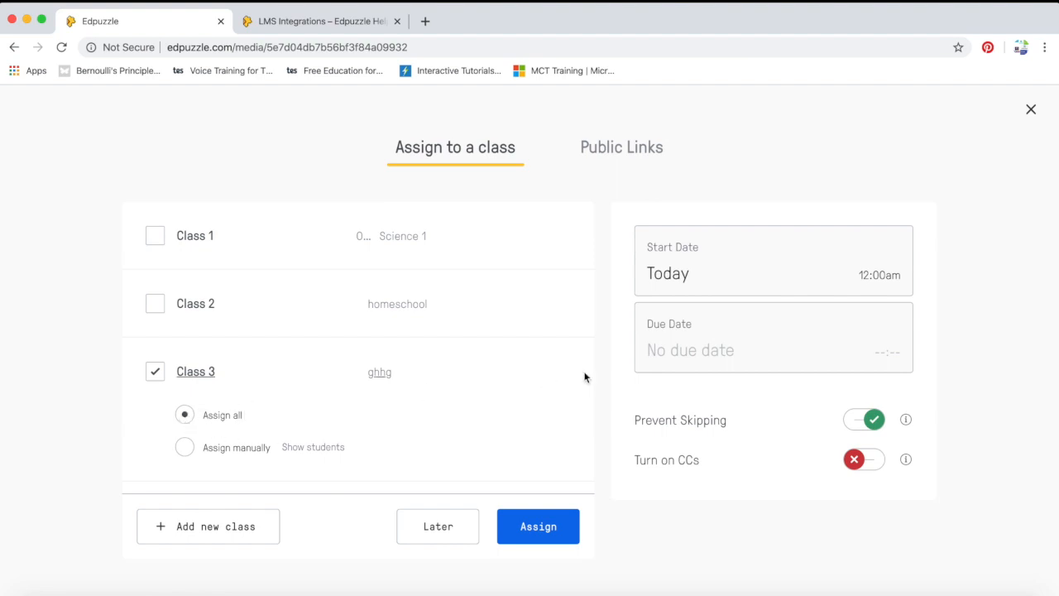
# Set the assignment's due date to March 31st at 11:59pm and save it.
pyautogui.click(816, 358)
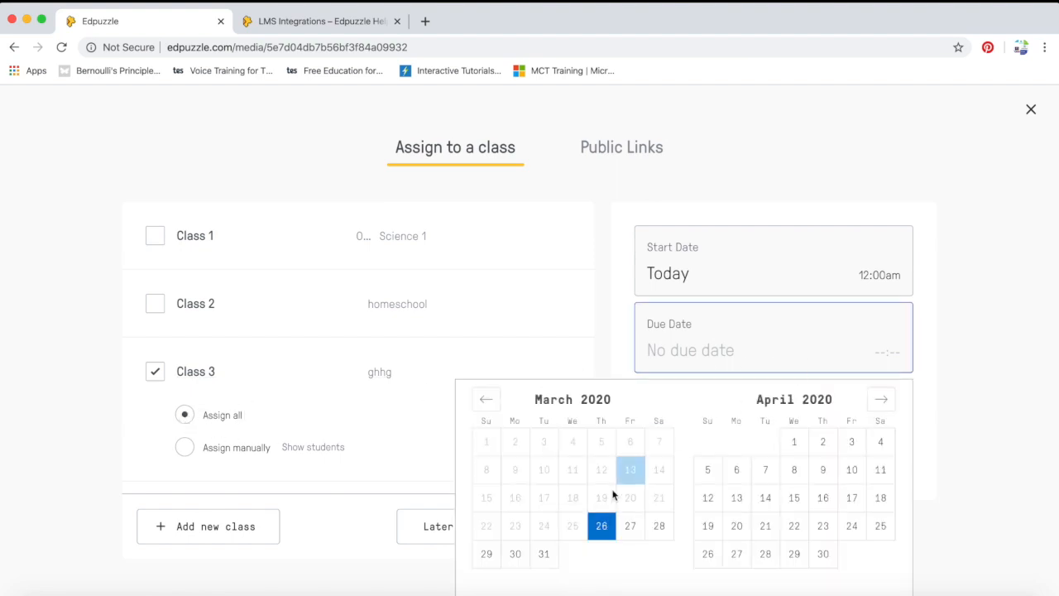
pyautogui.click(543, 554)
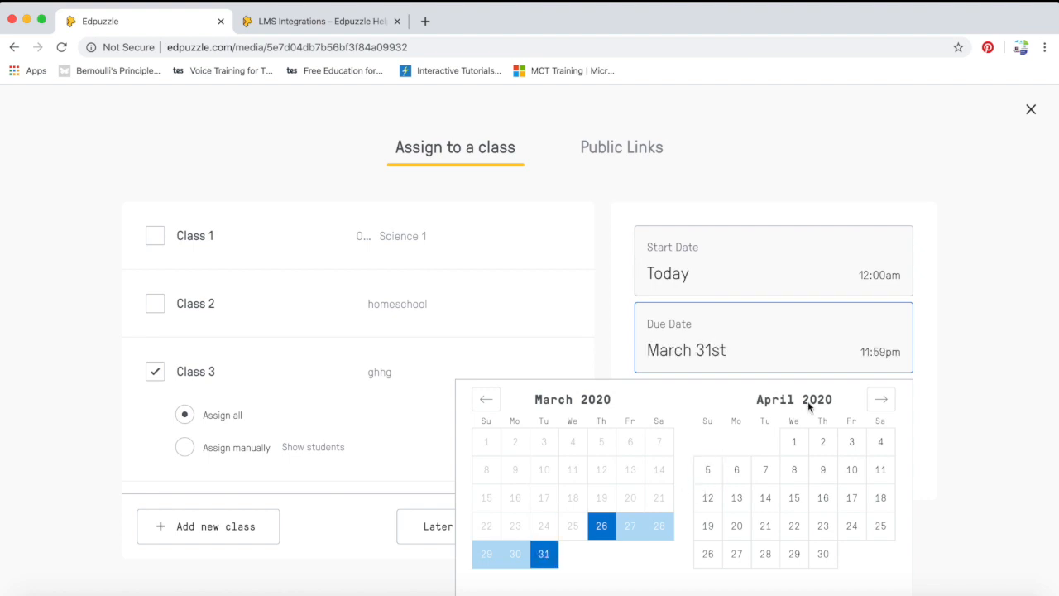
pyautogui.scroll(-2, 864, 397)
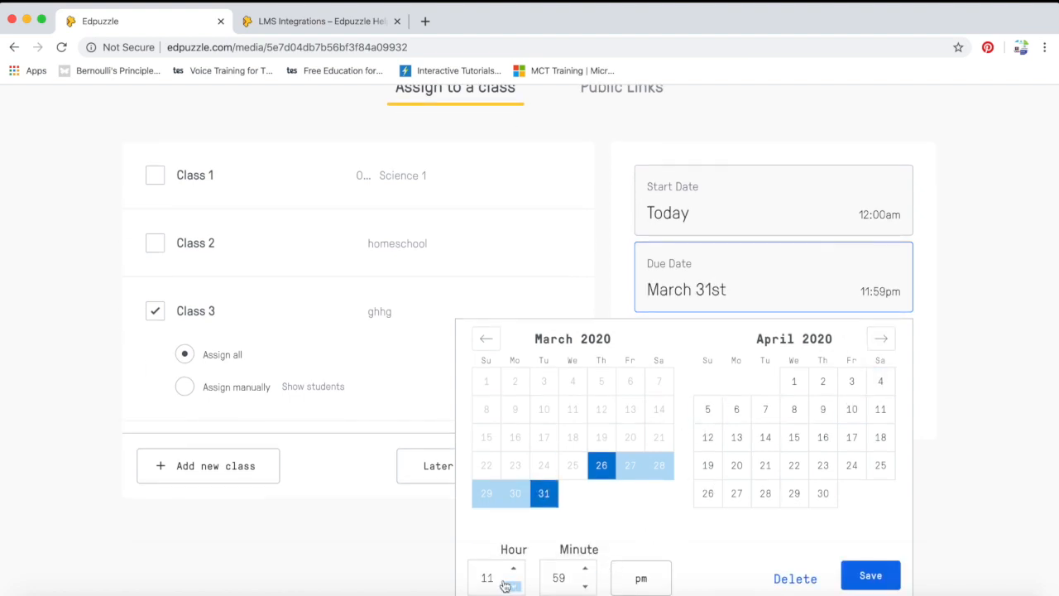
pyautogui.click(867, 574)
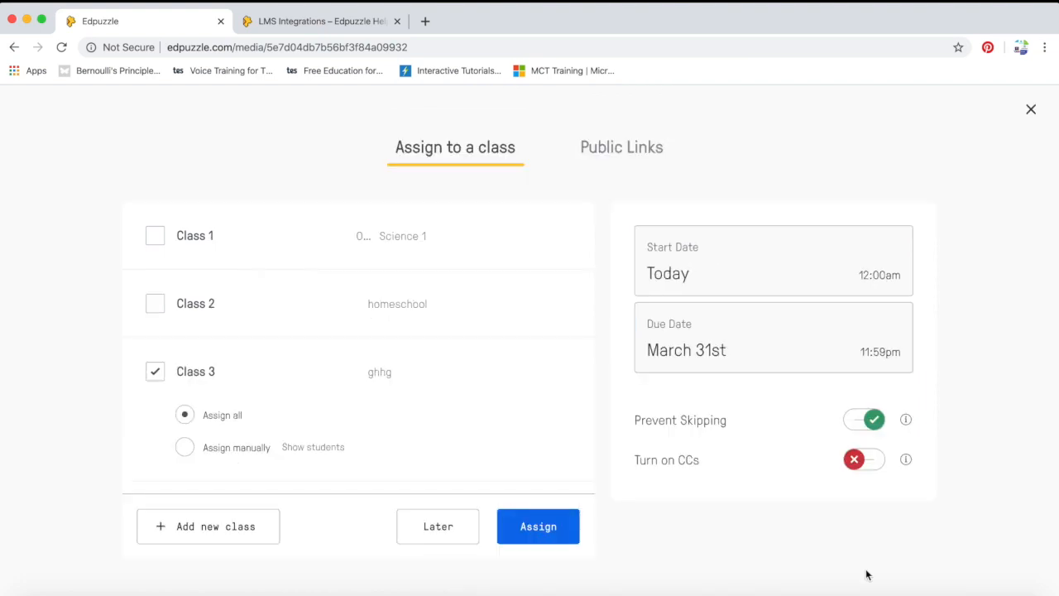
# Try Prevent Skipping off, leave it switched on, and assign the video to all students in Class 3.
pyautogui.click(858, 422)
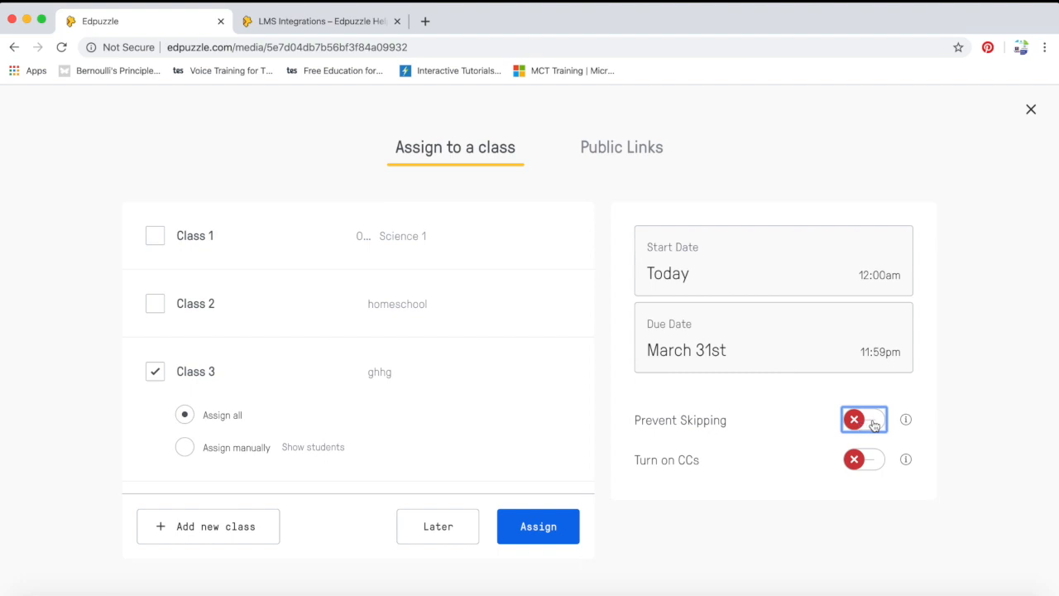
pyautogui.click(874, 424)
pyautogui.click(859, 423)
pyautogui.click(874, 424)
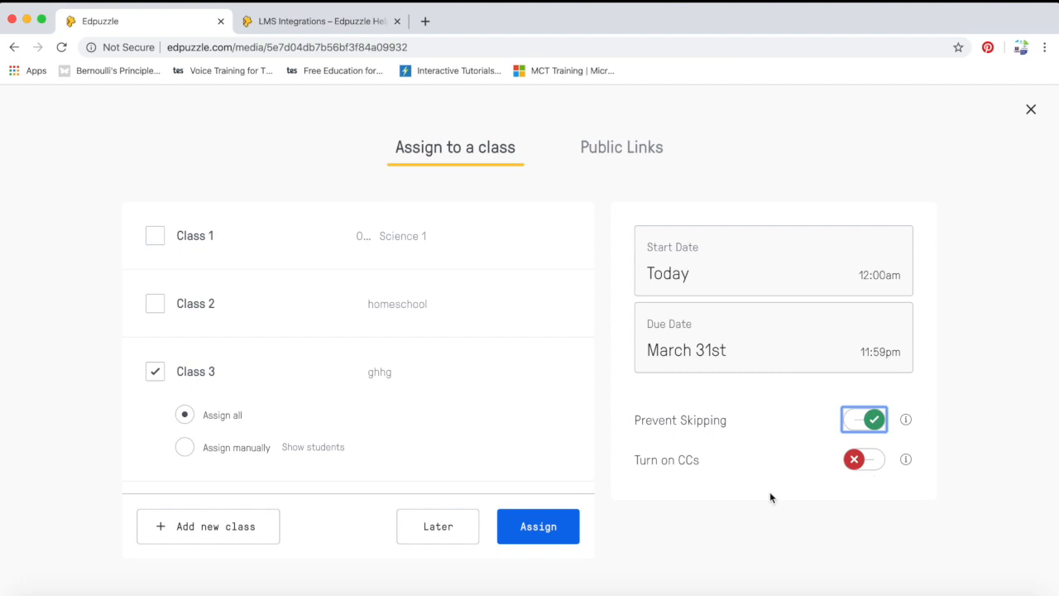
pyautogui.click(547, 528)
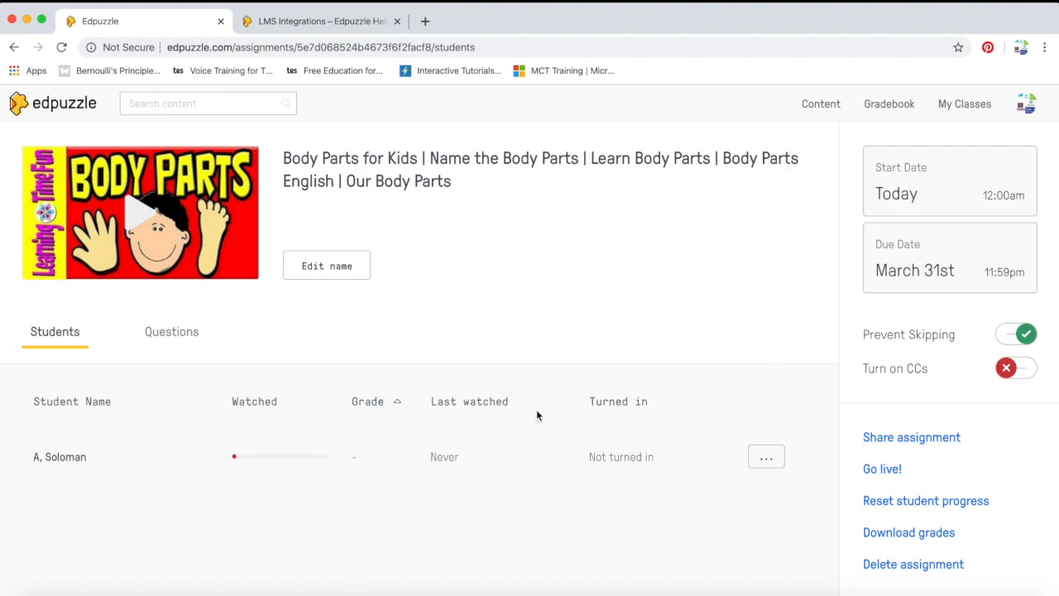
# Review the live-session instructions and the assignment's sharing link and embed code, closing each one.
pyautogui.click(874, 470)
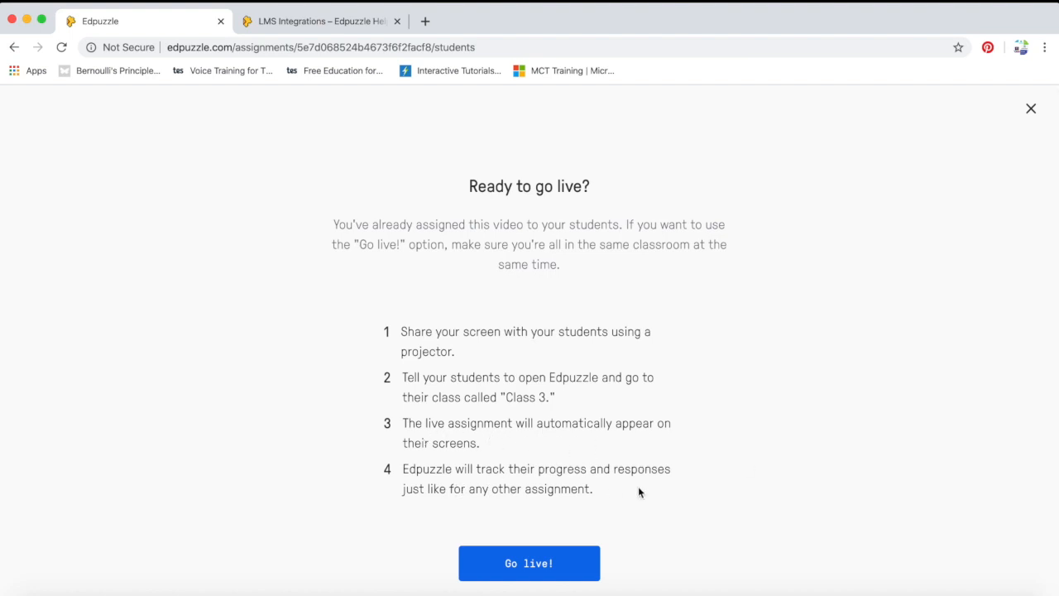
pyautogui.click(1031, 109)
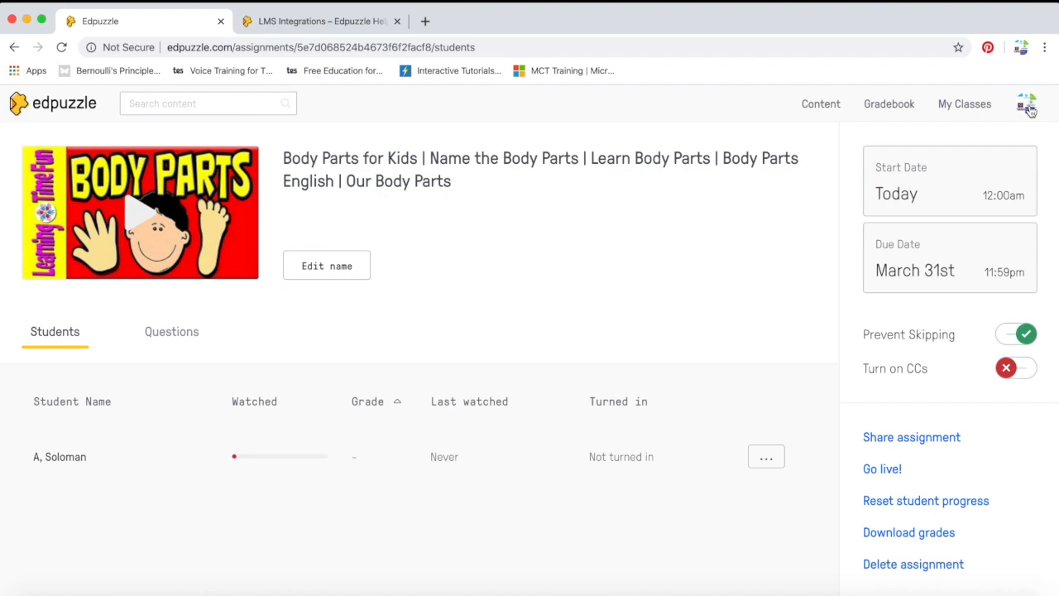
pyautogui.click(945, 441)
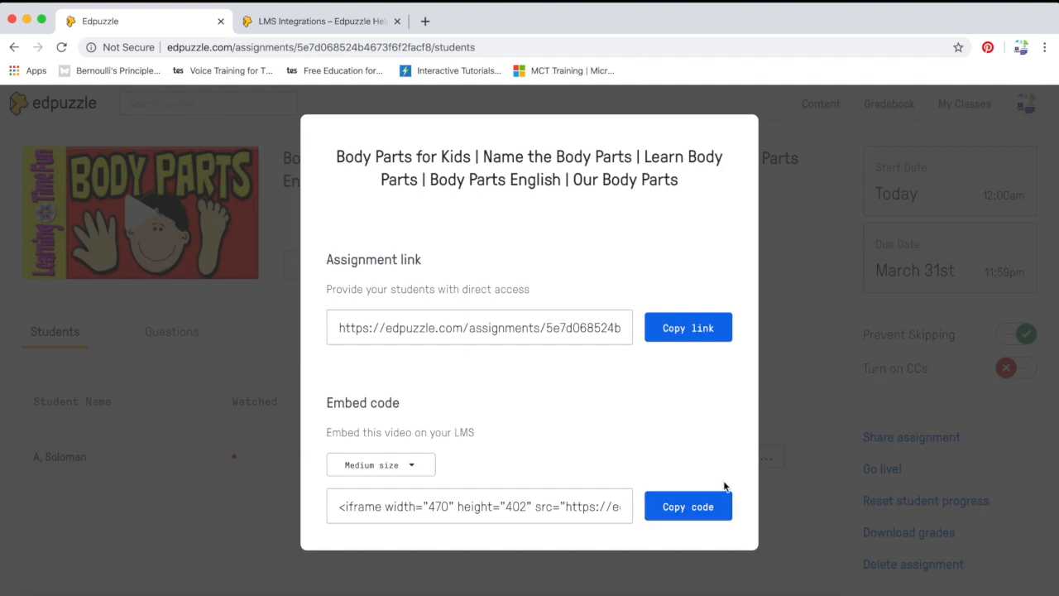
pyautogui.click(786, 471)
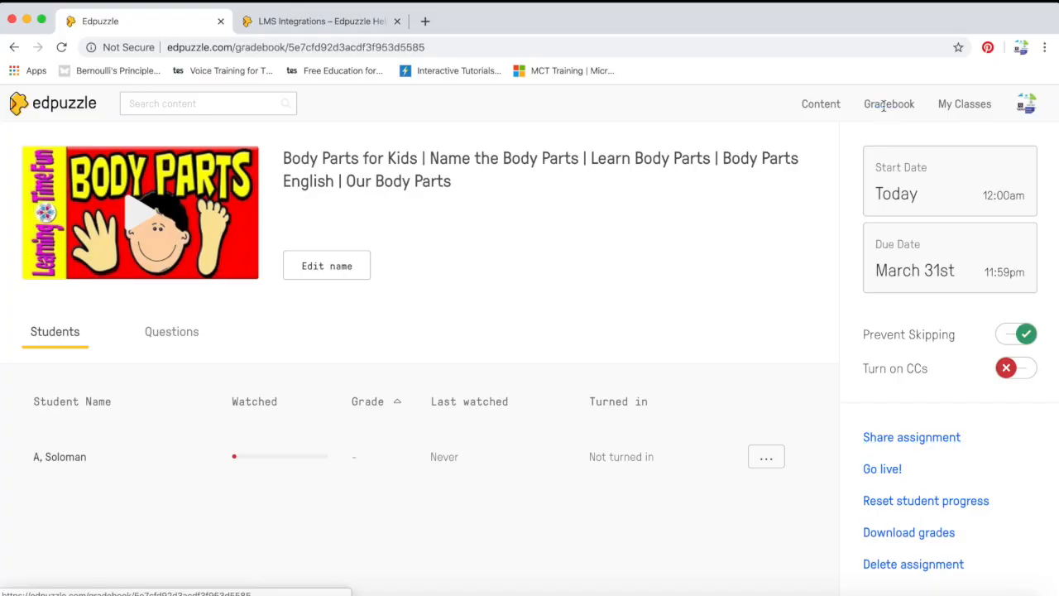
# Open the student's result for the first Body Parts assignment in the Gradebook and review the viewing statistics and answers.
pyautogui.click(884, 105)
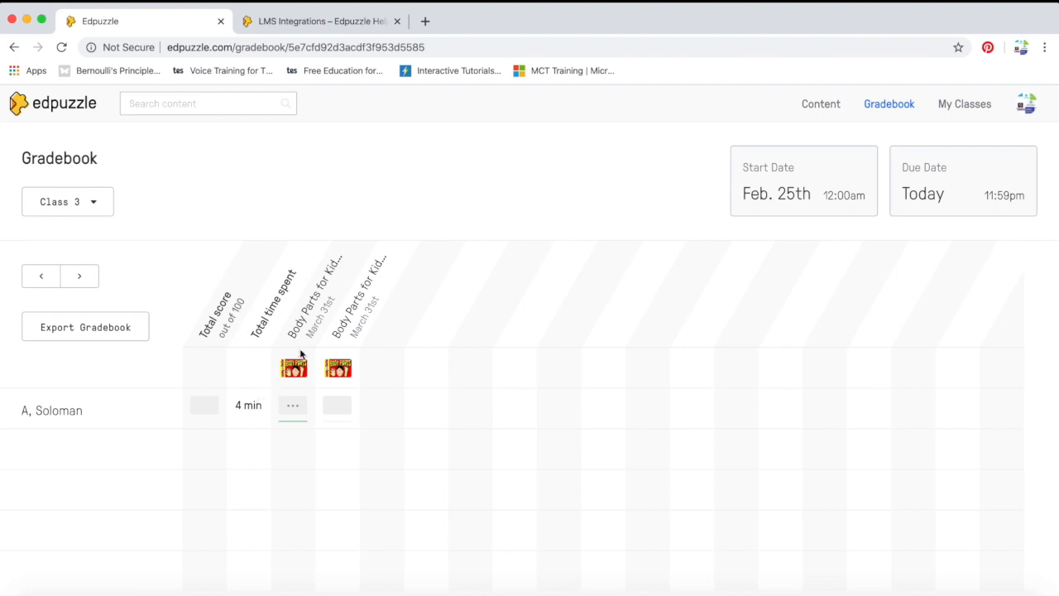
pyautogui.moveTo(294, 407)
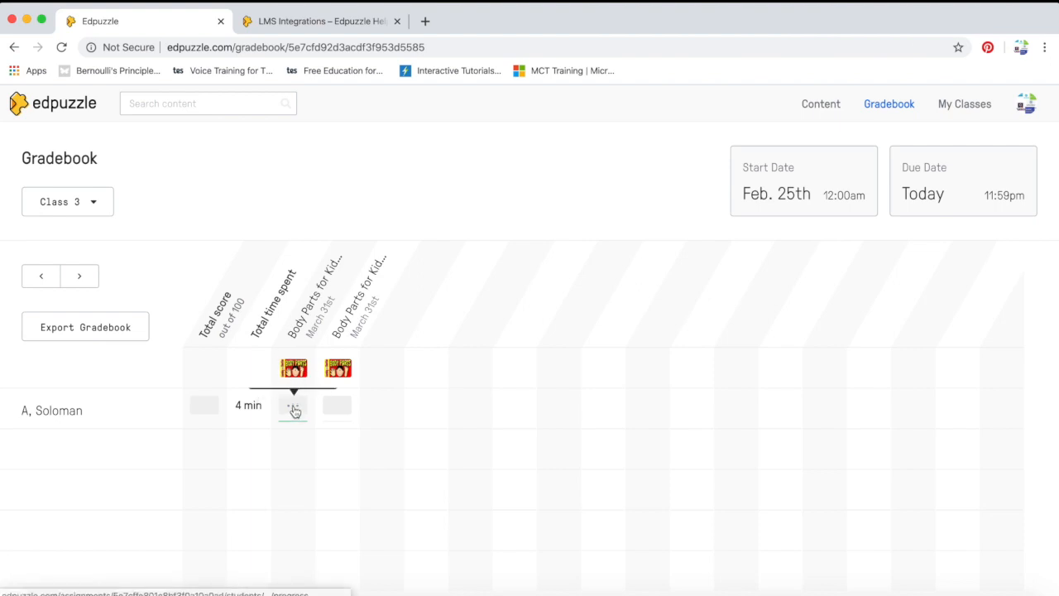
pyautogui.click(295, 409)
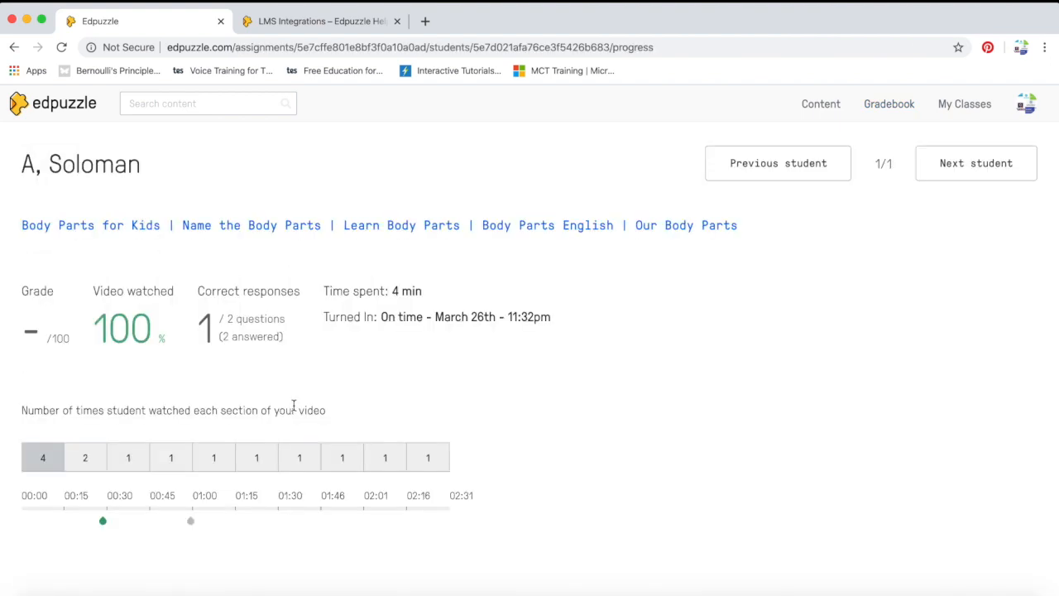
pyautogui.scroll(-3, 505, 394)
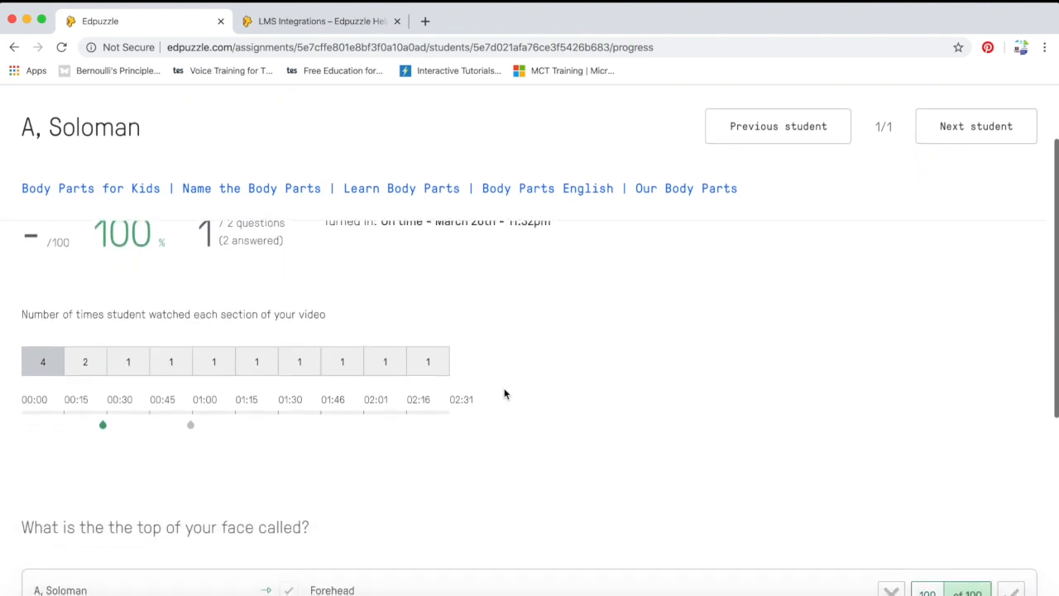
pyautogui.scroll(-5, 504, 394)
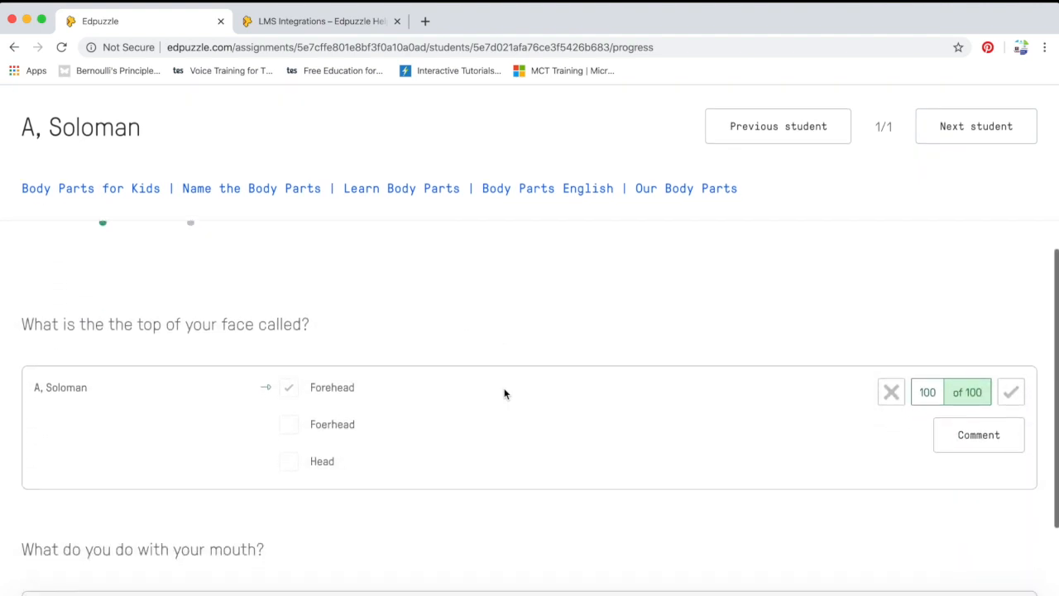
pyautogui.scroll(-1, 505, 394)
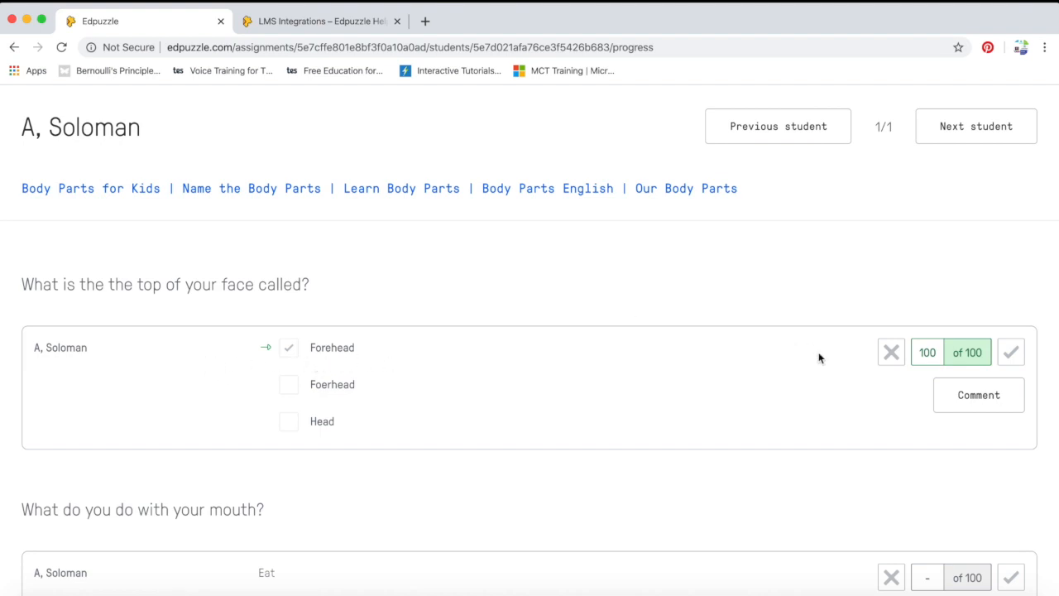
pyautogui.scroll(-2, 931, 364)
pyautogui.scroll(-1, 931, 364)
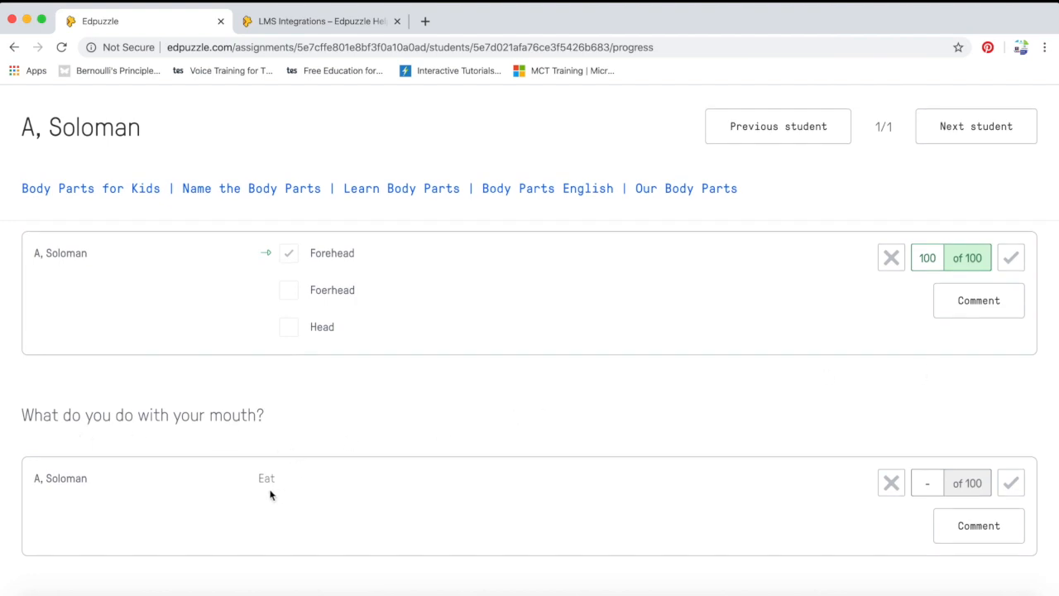
# Award full marks, 100 of 100, for the answer to "What do you do with your mouth?" and advance to the next student.
pyautogui.click(1010, 484)
pyautogui.click(1009, 484)
pyautogui.click(1014, 490)
pyautogui.click(1015, 492)
pyautogui.click(1011, 484)
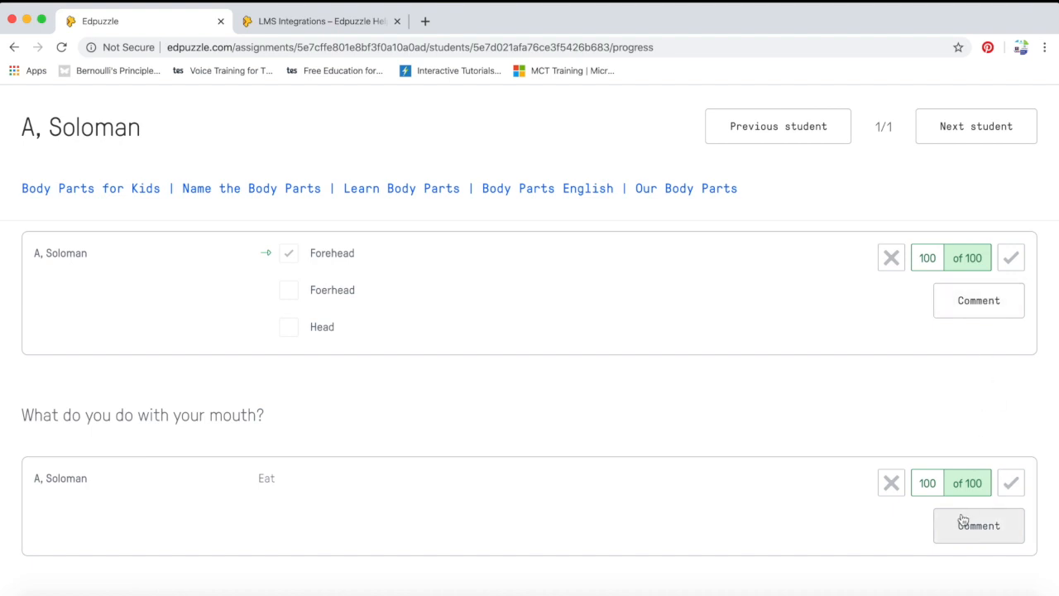
pyautogui.click(967, 128)
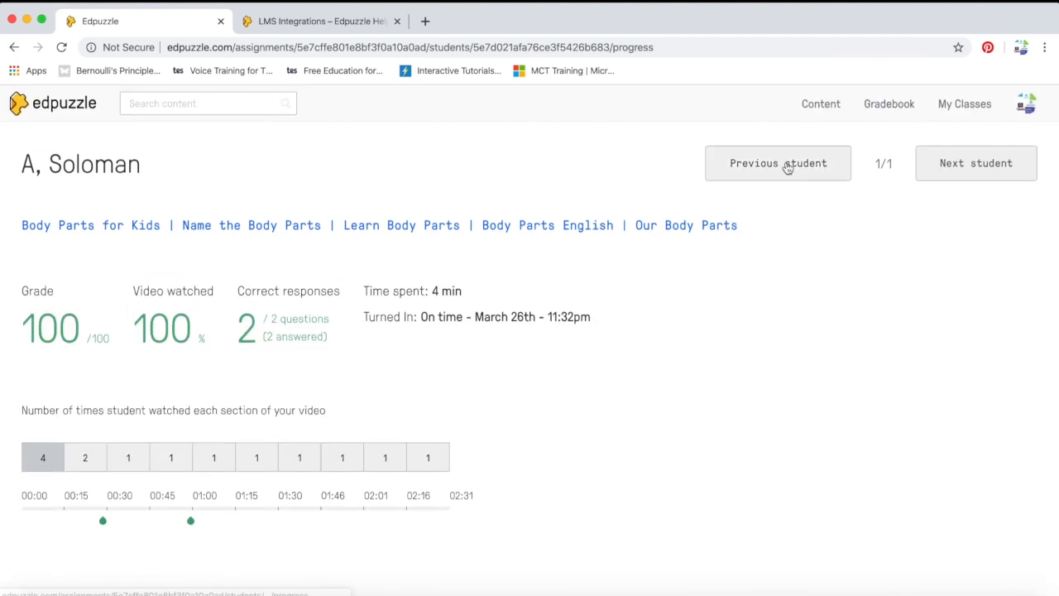
# Return to the Class 3 Gradebook, export it as a CSV file and open the downloaded file.
pyautogui.click(904, 104)
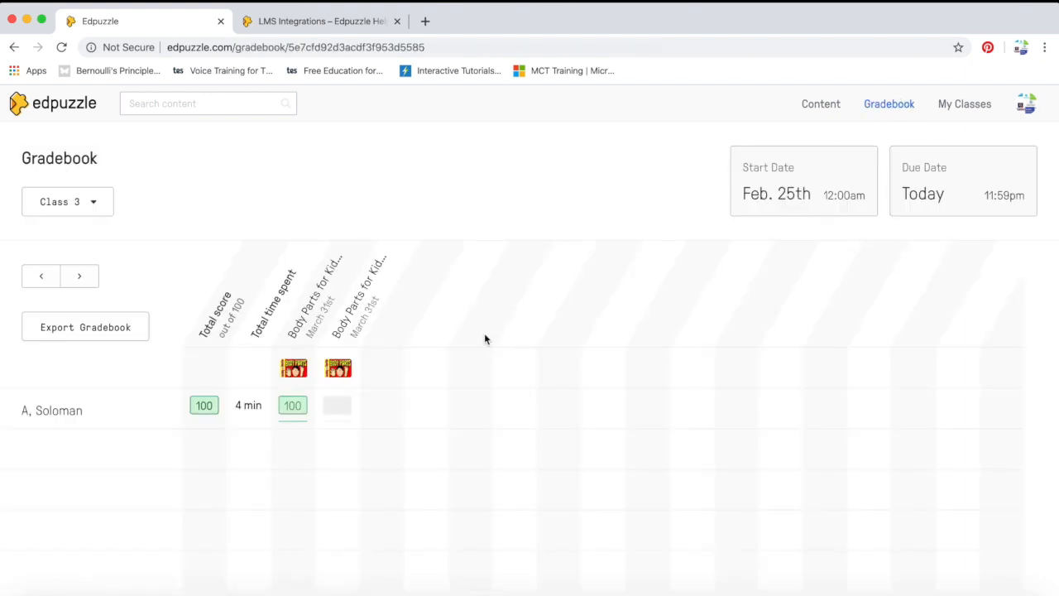
pyautogui.scroll(-2, 317, 449)
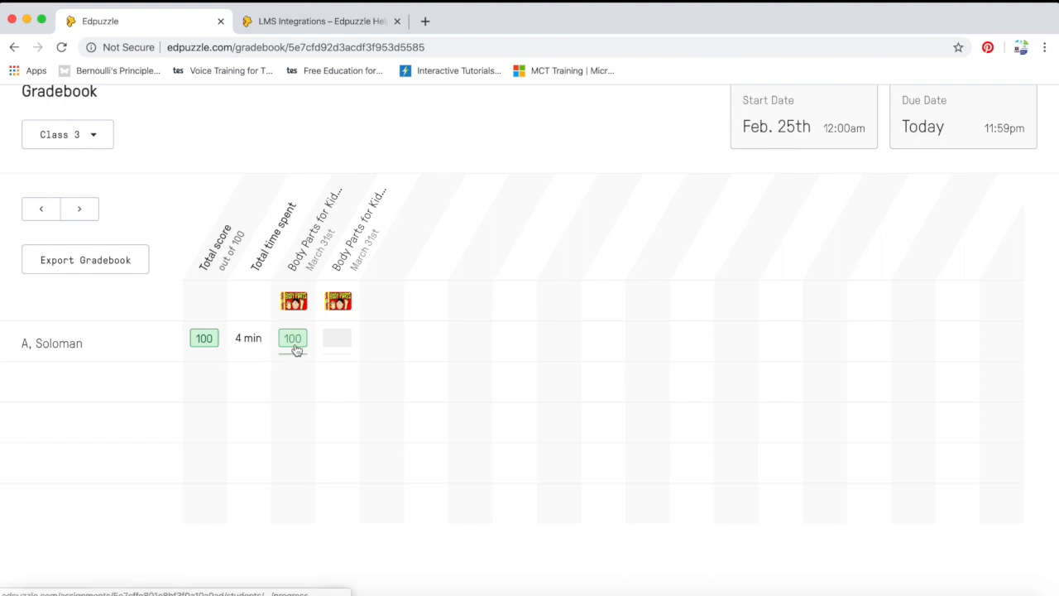
pyautogui.click(102, 262)
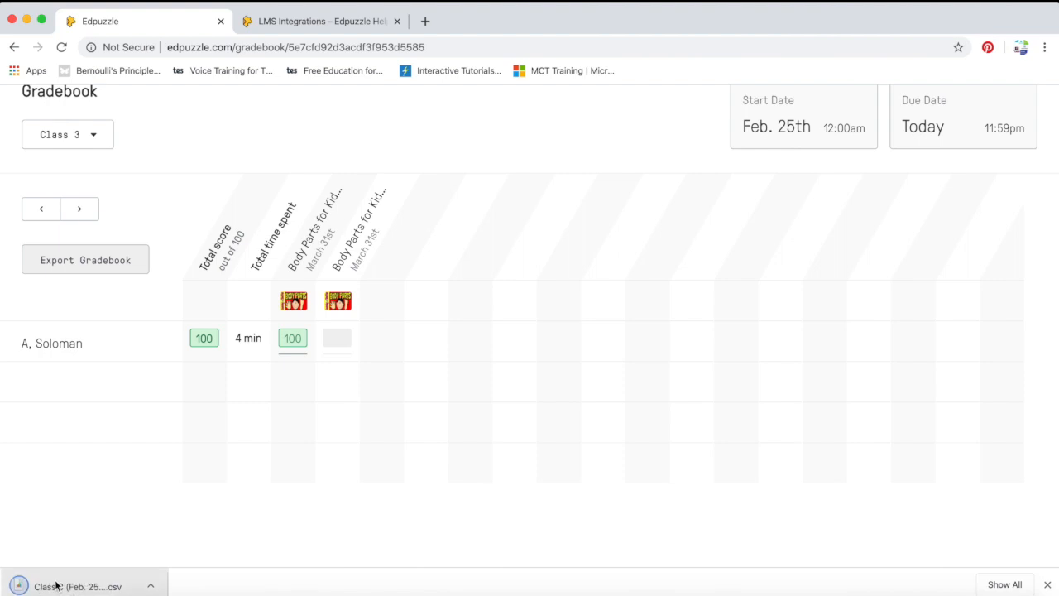
pyautogui.click(65, 587)
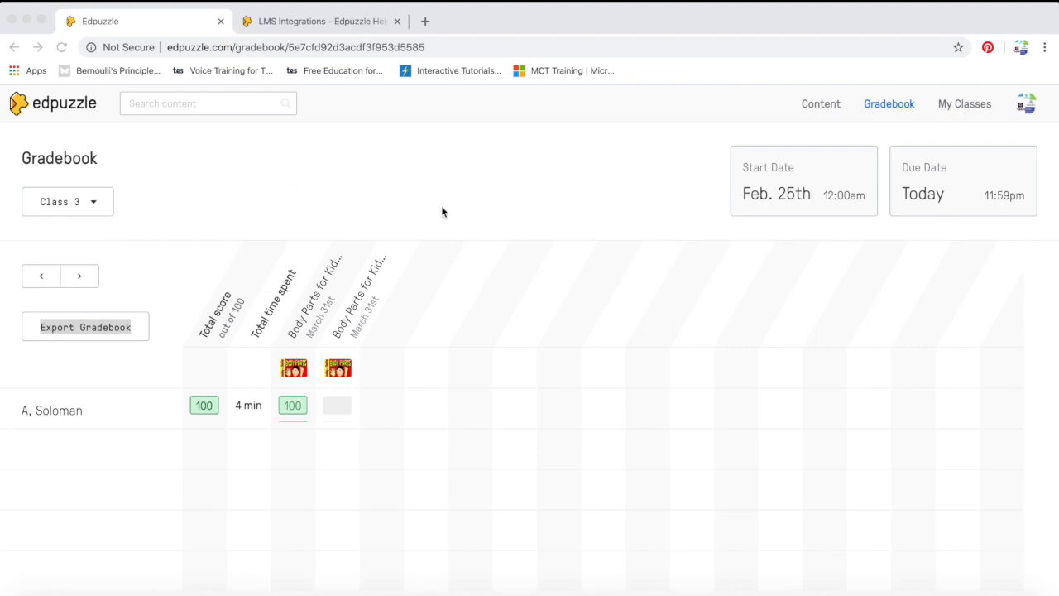
pyautogui.scroll(-2, 613, 225)
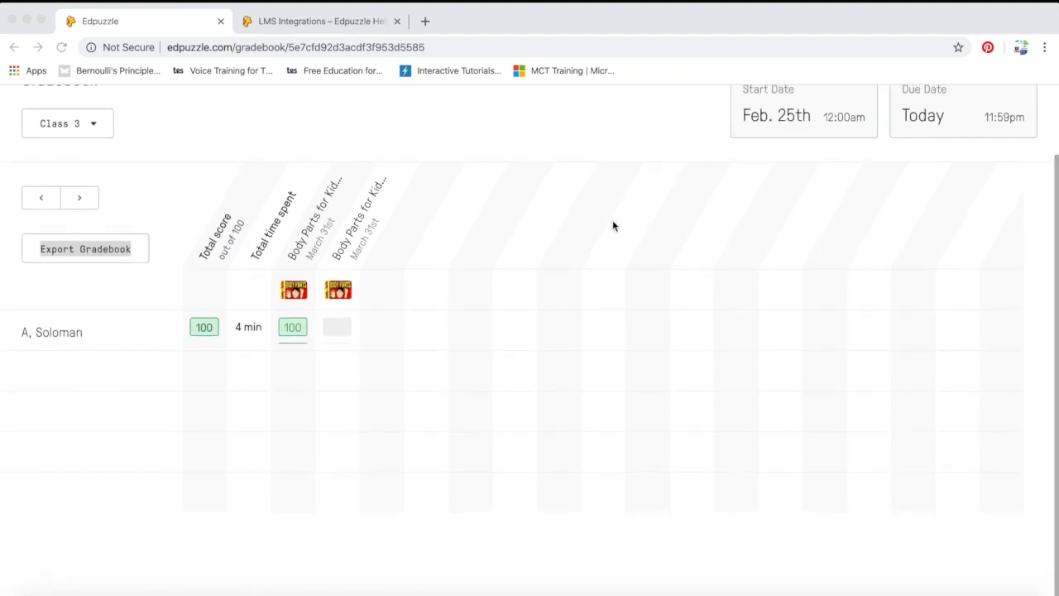
pyautogui.scroll(2, 613, 224)
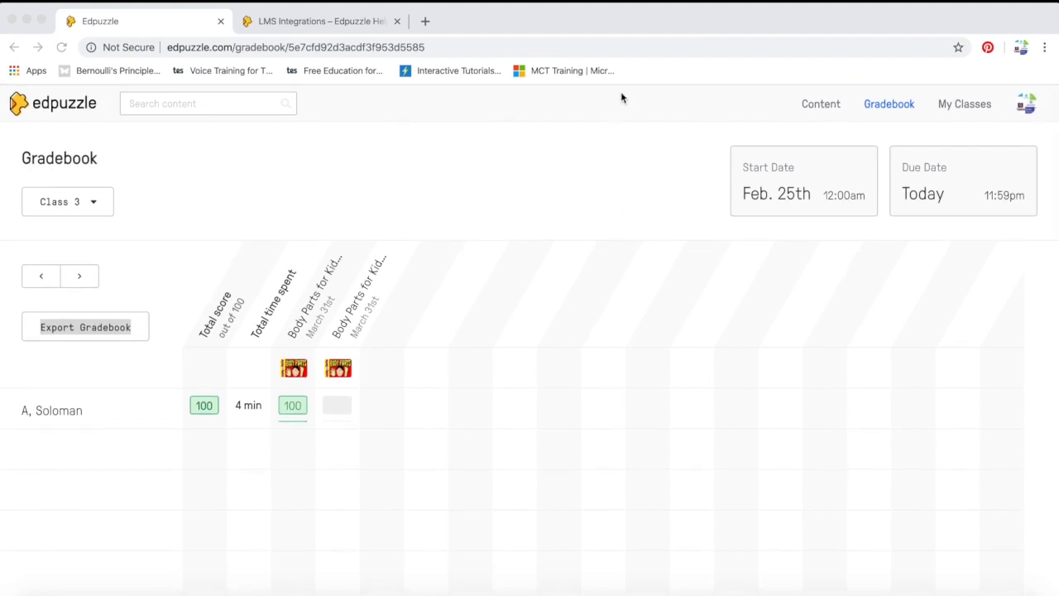